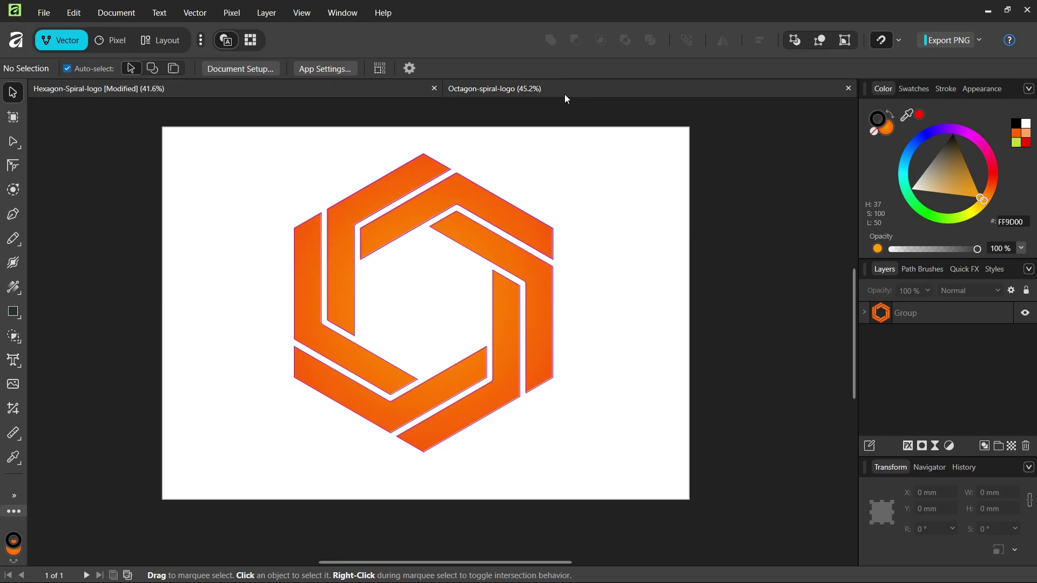
# - Close the Octagon-spiral-logo document, leaving only Hexagon-Spiral-logo open
pyautogui.click(849, 89)
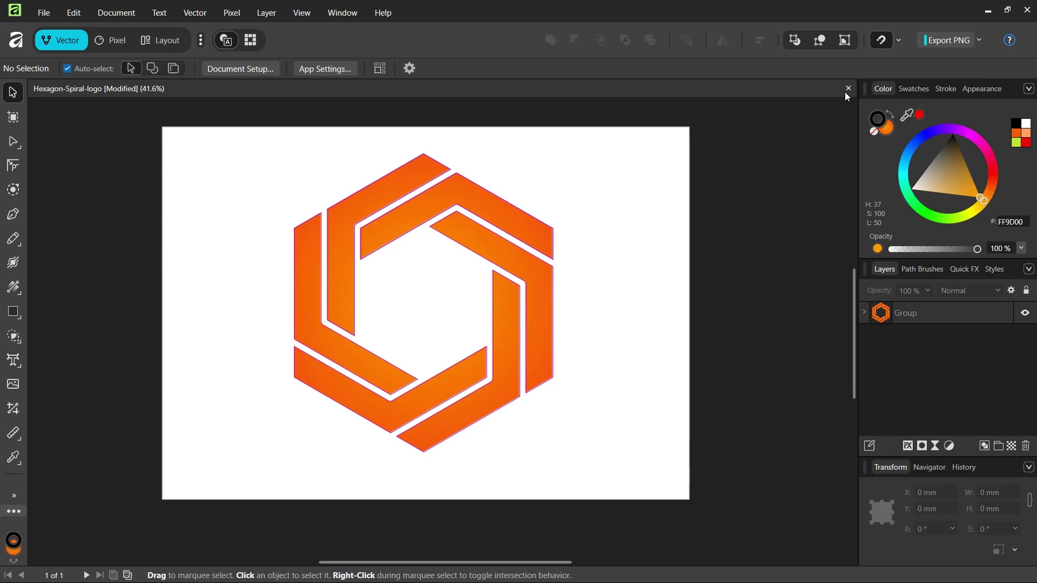
# - Create a new blank A3 RGB document from the presets and check the snapping options
pyautogui.click(44, 12)
pyautogui.click(60, 50)
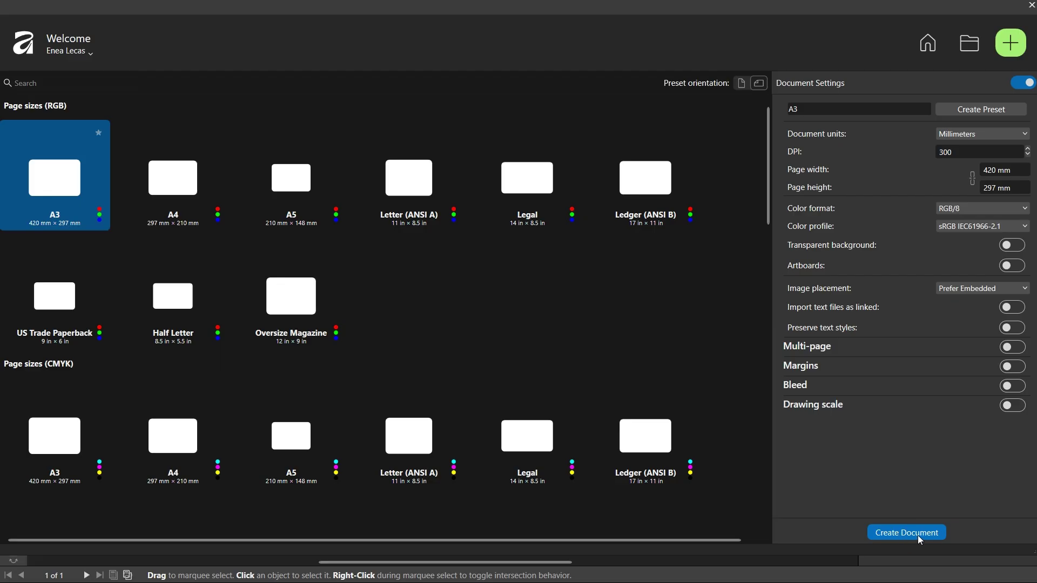
pyautogui.click(919, 535)
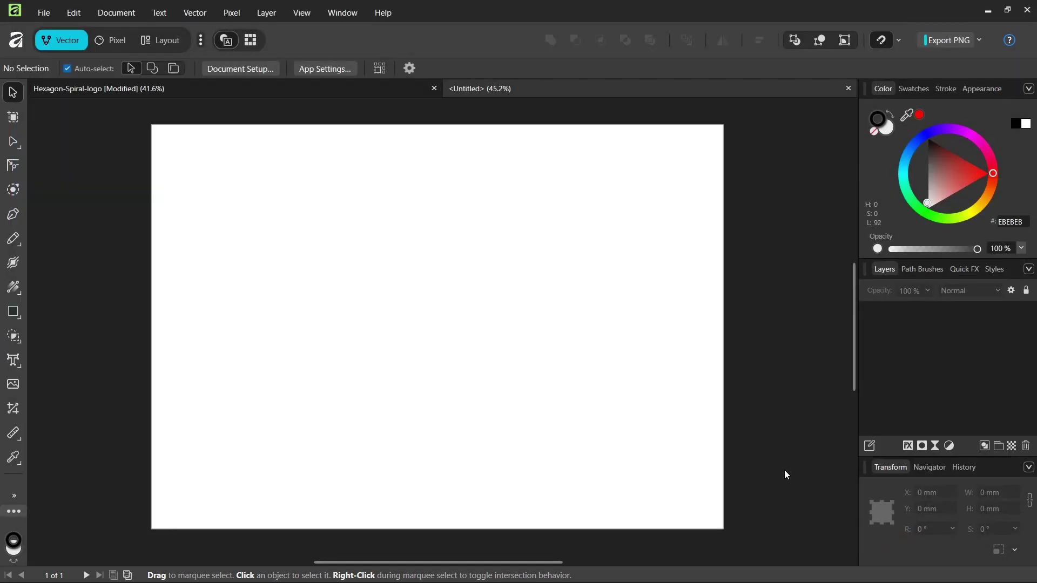
pyautogui.click(898, 41)
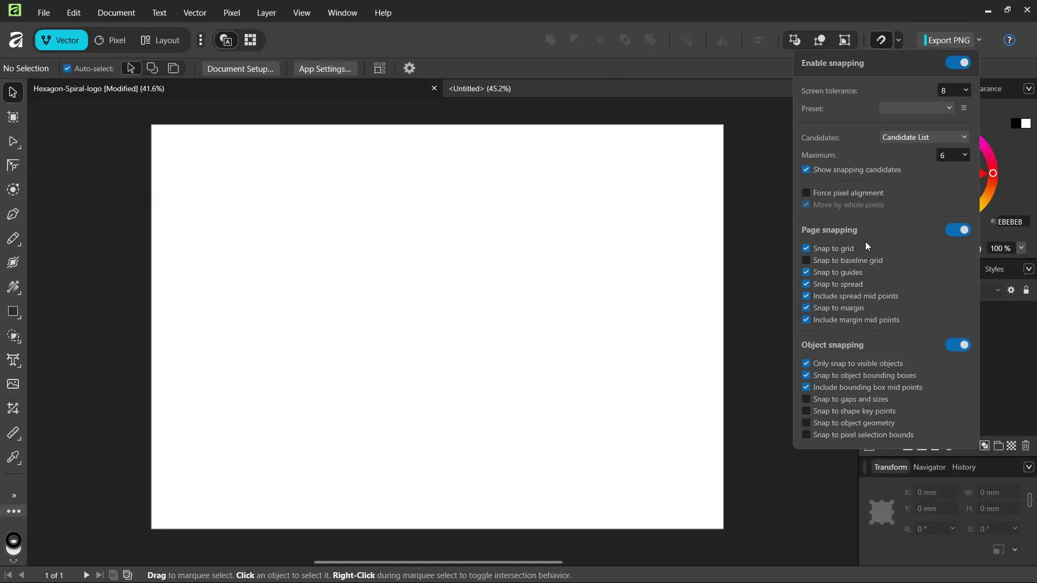
pyautogui.click(591, 242)
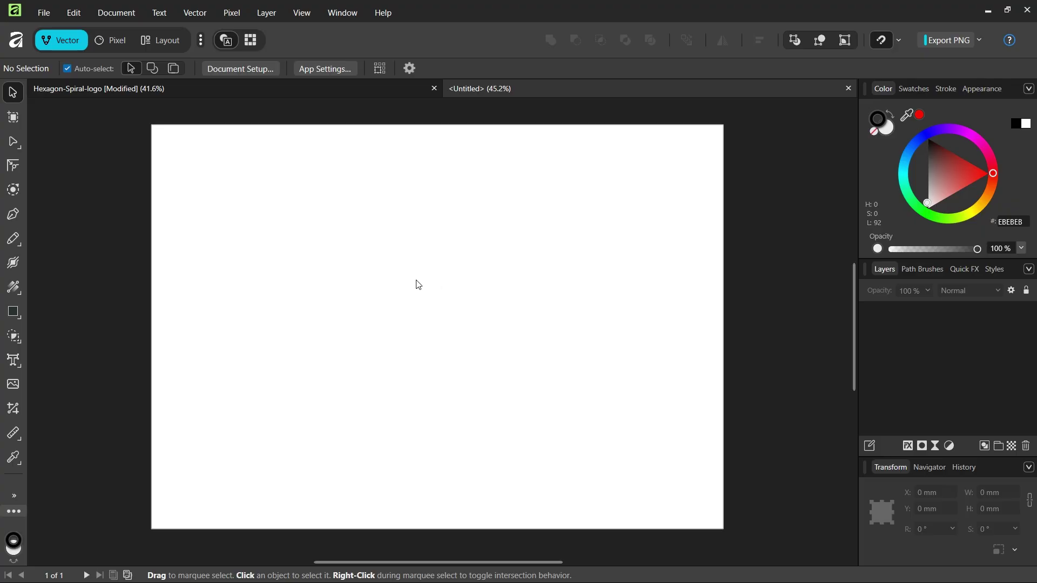
# - Set an Advanced triangular grid with 20 mm first-axis spacing in Grid and Axis
pyautogui.click(304, 16)
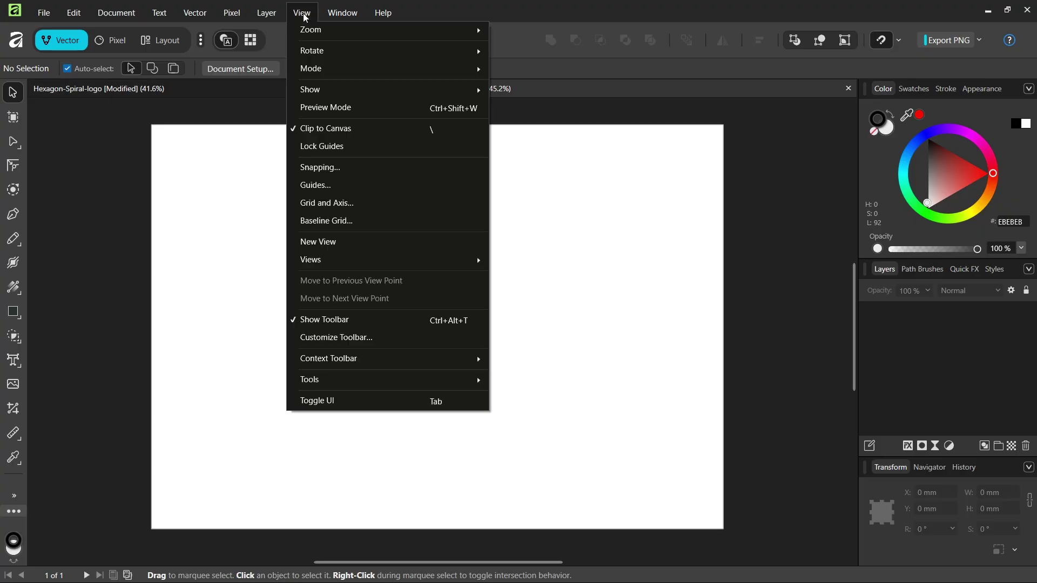
pyautogui.click(343, 204)
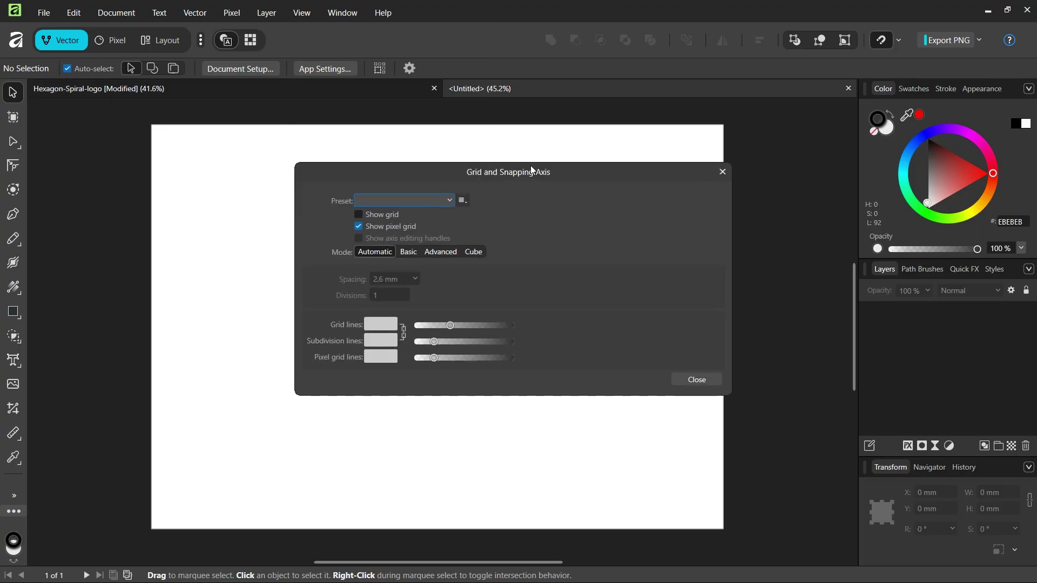
pyautogui.moveTo(532, 170); pyautogui.dragTo(545, 132)
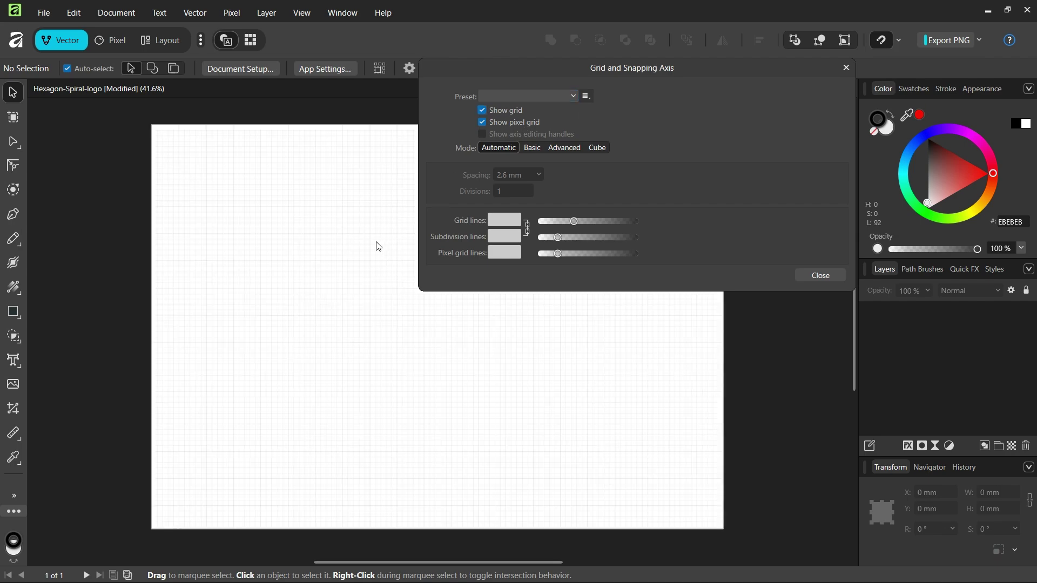
pyautogui.scroll(1, 379, 246)
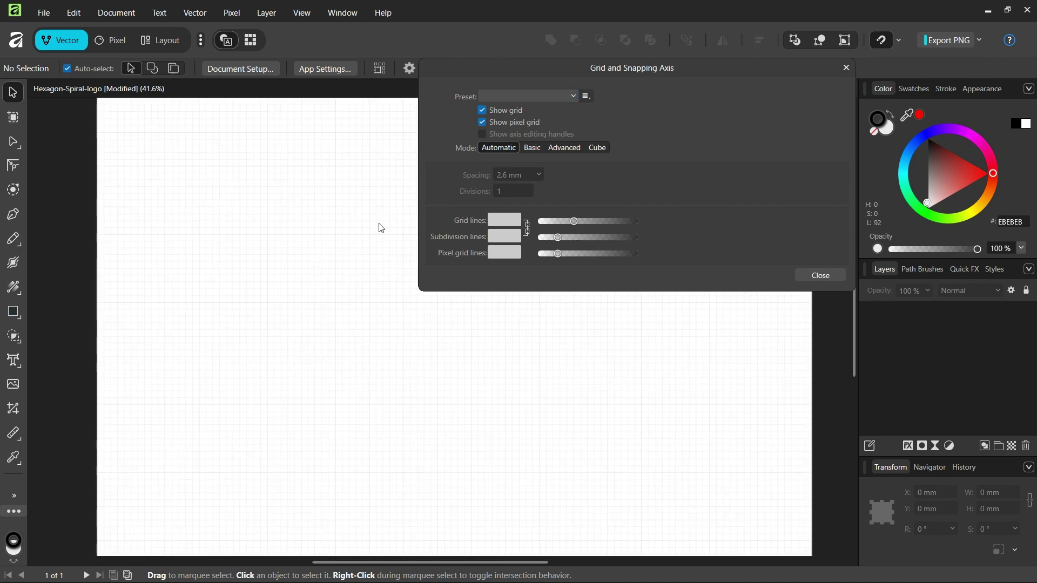
pyautogui.click(561, 149)
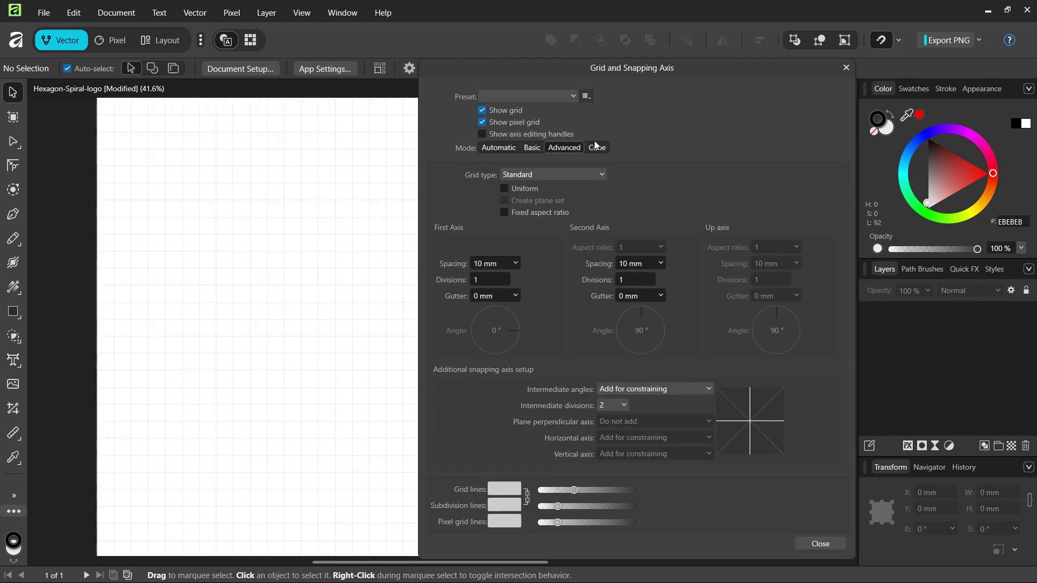
pyautogui.click(560, 174)
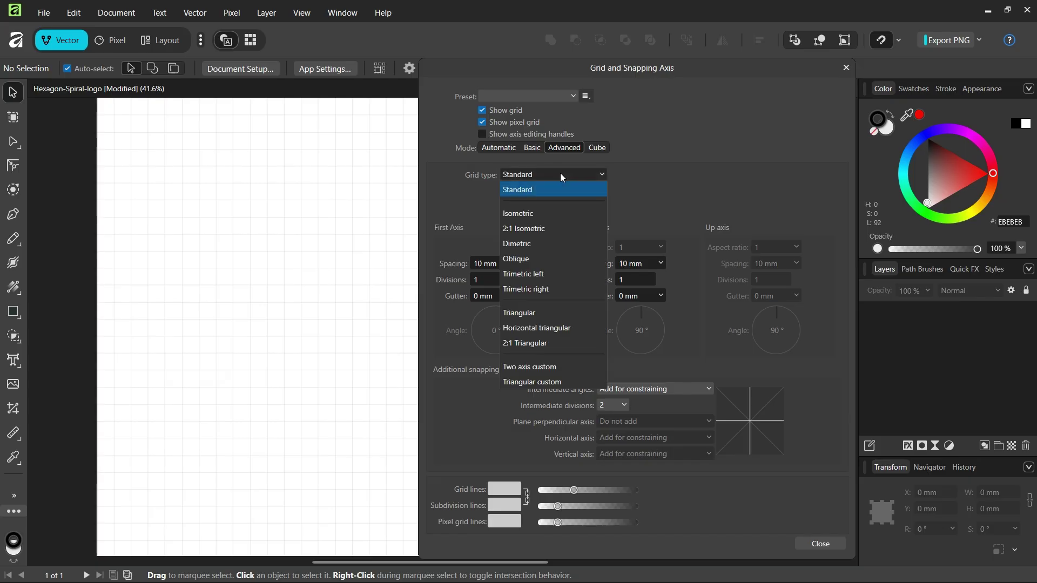
pyautogui.click(556, 315)
pyautogui.moveTo(636, 71); pyautogui.dragTo(745, 47)
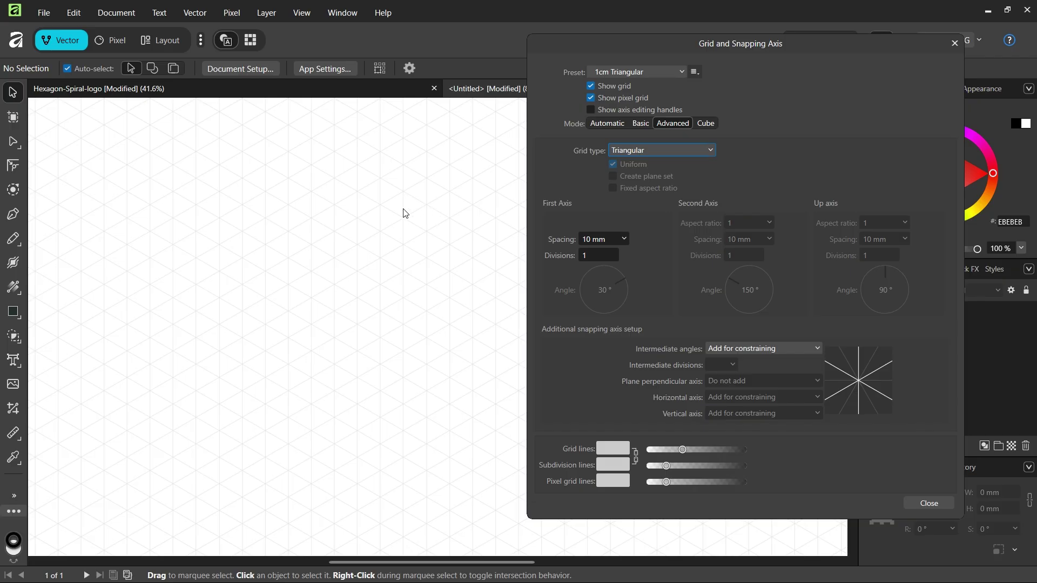
pyautogui.scroll(-1, 465, 252)
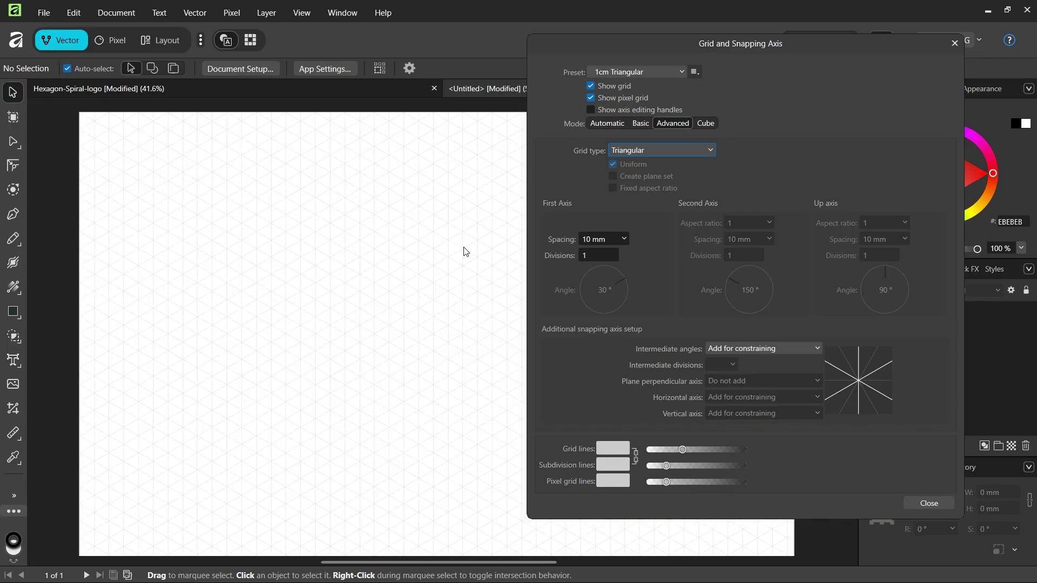
pyautogui.click(591, 240)
pyautogui.write('20')
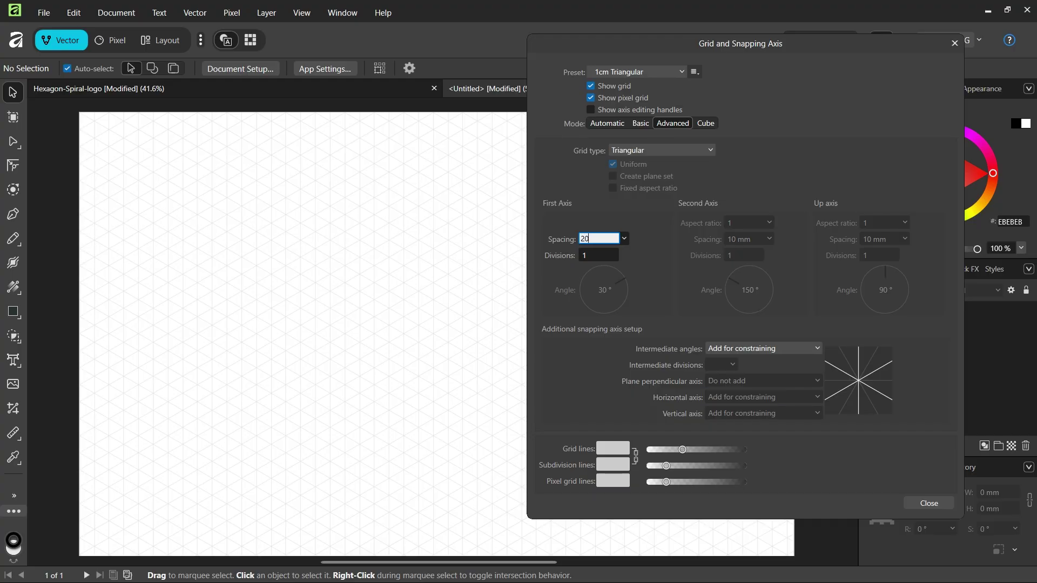
pyautogui.press('Return')
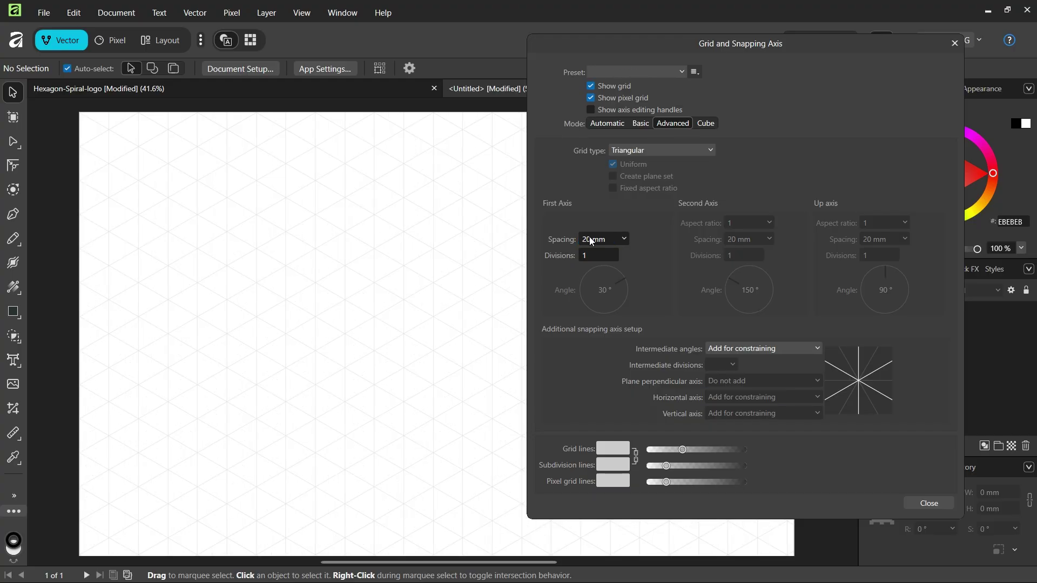
# - Close the grid settings and set the Pen tool to no fill and a 0.1 pt stroke
pyautogui.click(925, 506)
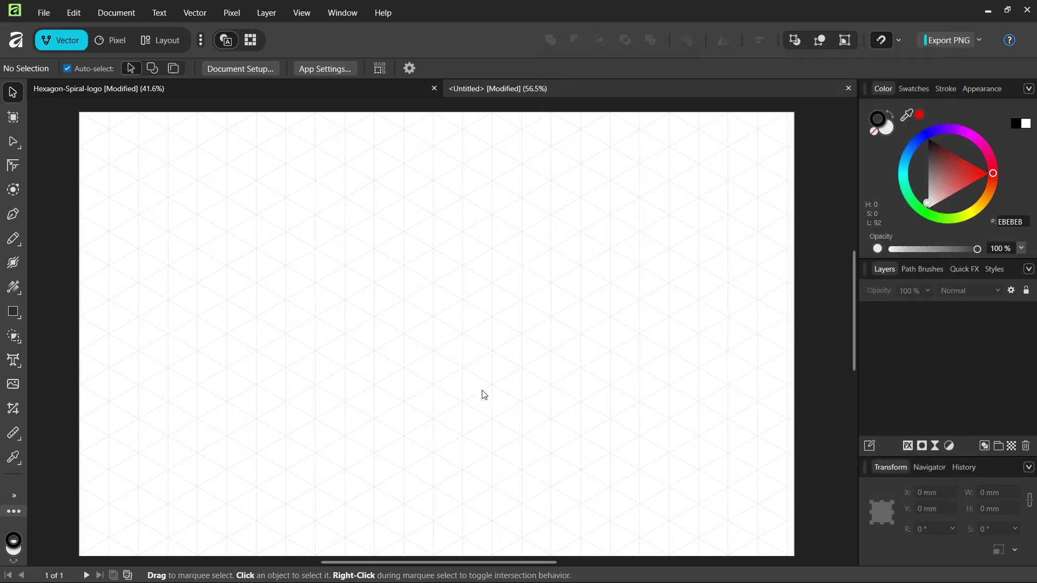
pyautogui.scroll(-1, 484, 395)
pyautogui.scroll(-1, 488, 381)
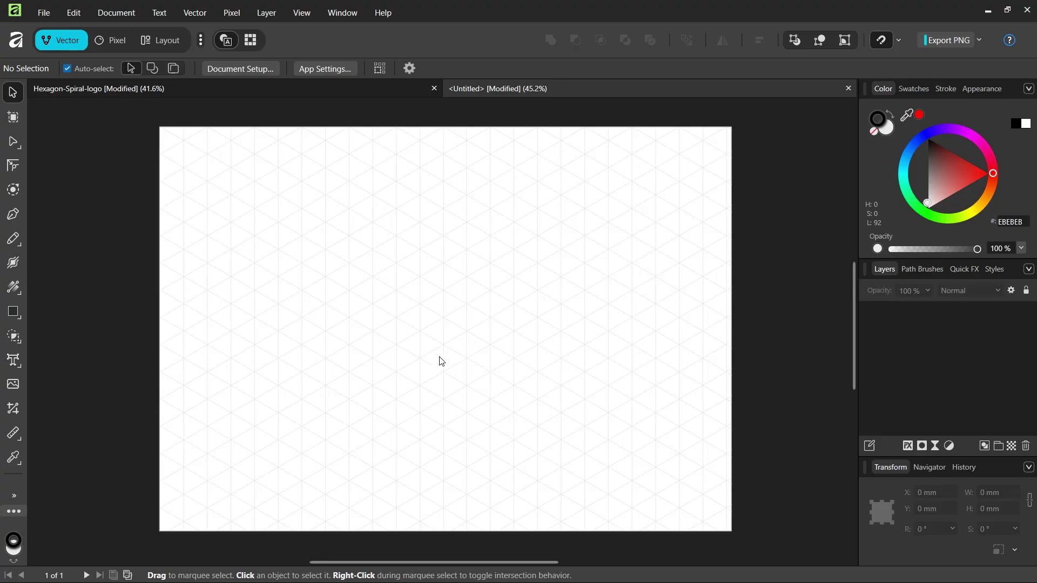
pyautogui.click(14, 215)
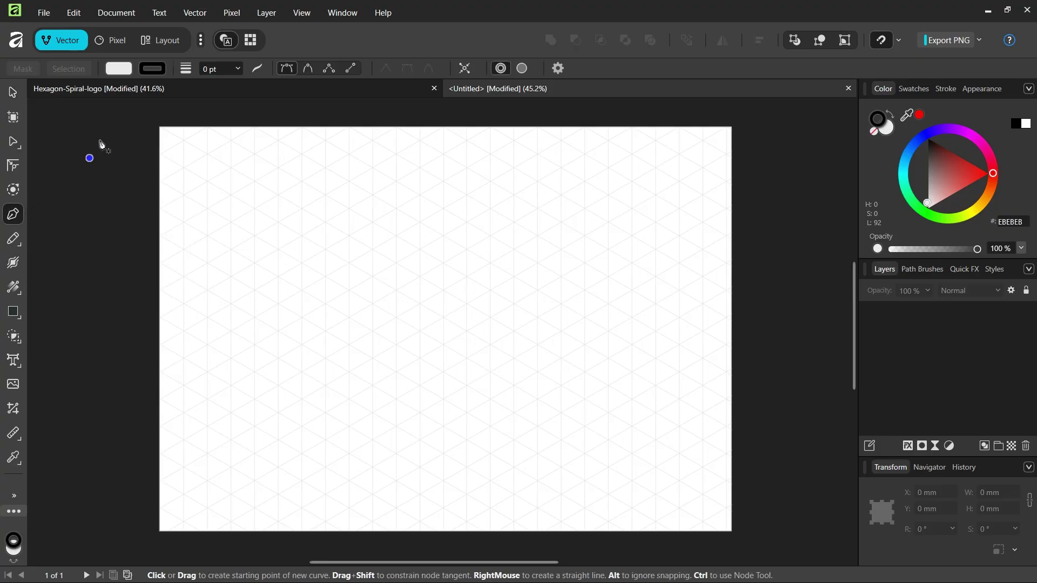
pyautogui.click(118, 68)
pyautogui.click(219, 86)
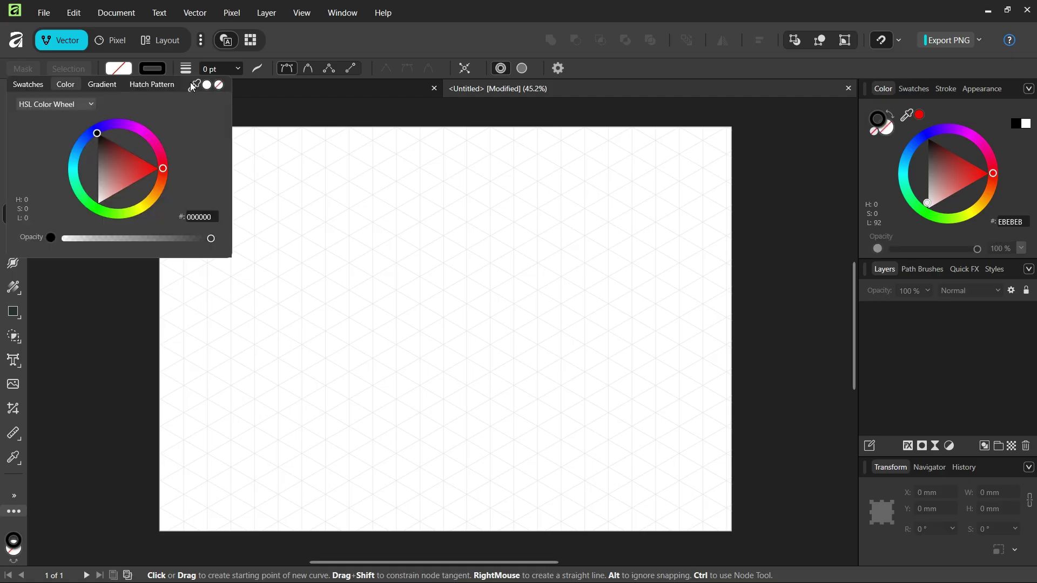
pyautogui.click(218, 69)
pyautogui.write('0.1')
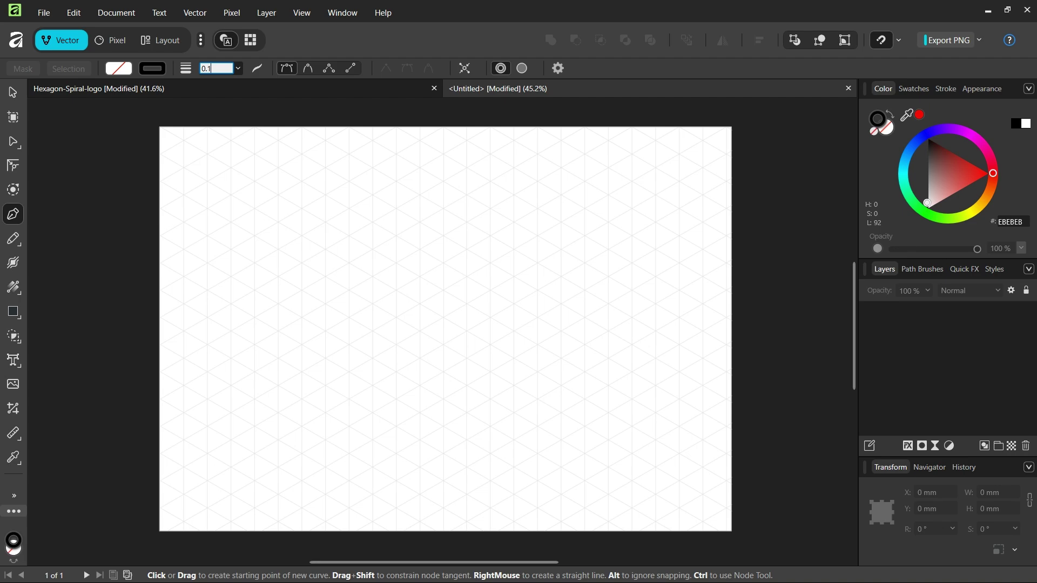
pyautogui.press('Return')
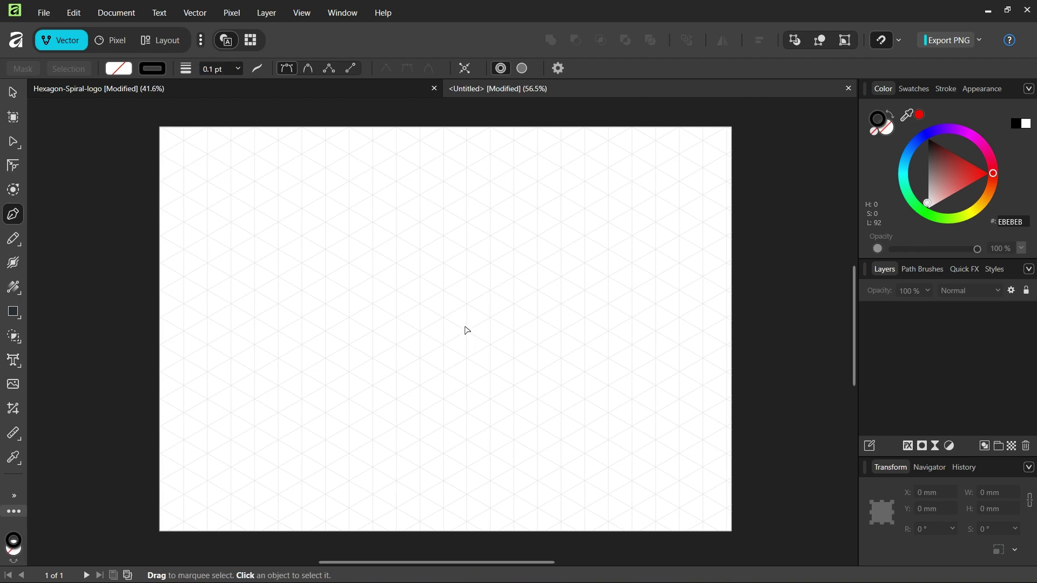
# - Pen a large six-cornered hexagon on snapped grid points, closing it at the top corner
pyautogui.scroll(1, 467, 331)
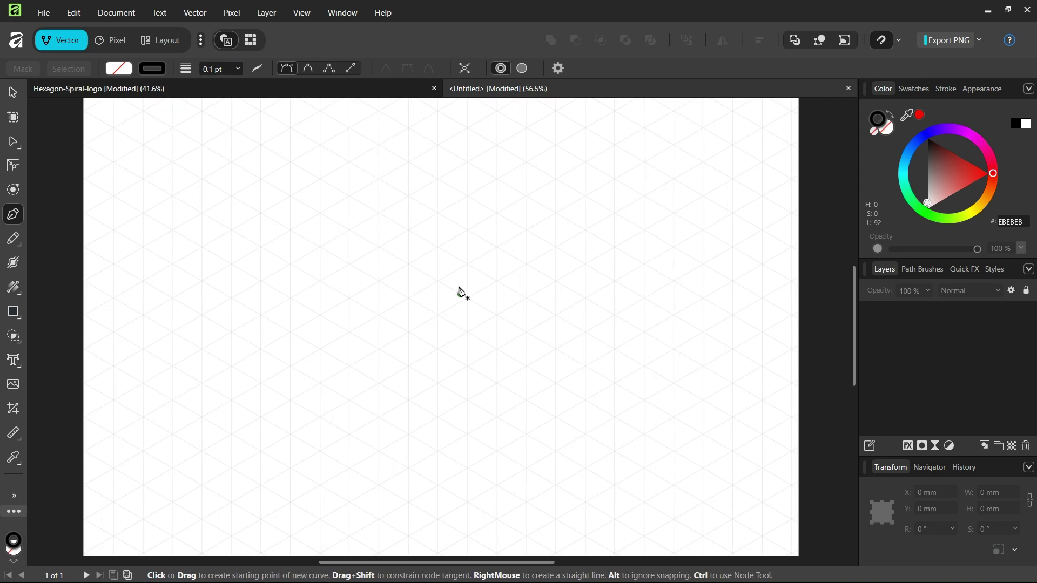
pyautogui.click(438, 181)
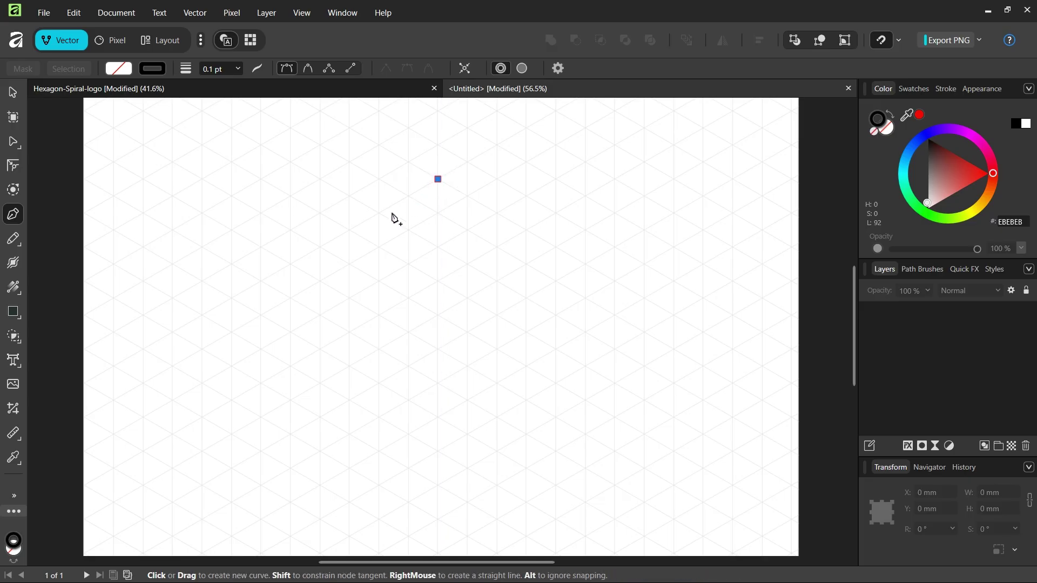
pyautogui.click(320, 248)
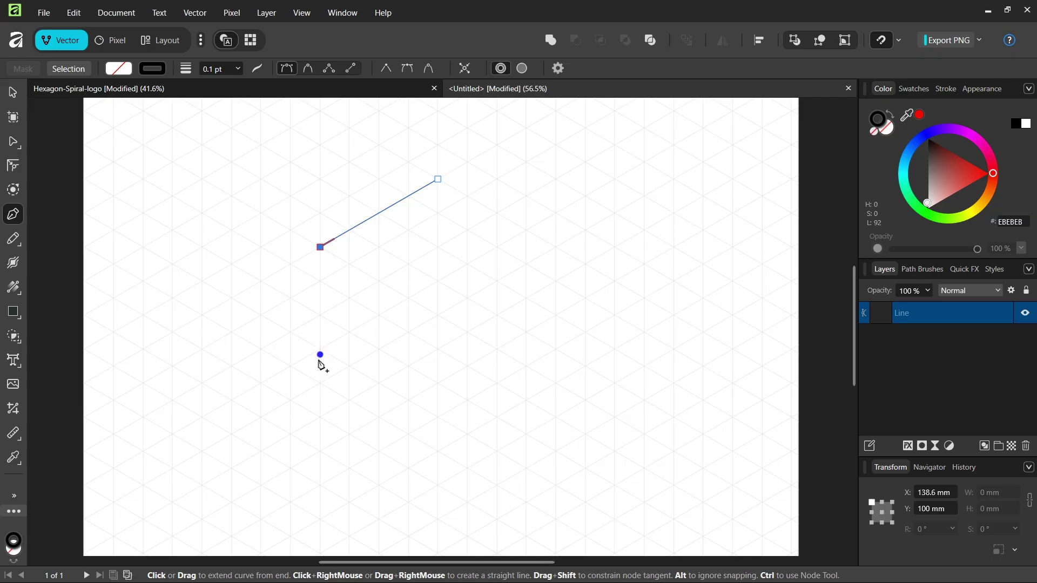
pyautogui.click(320, 383)
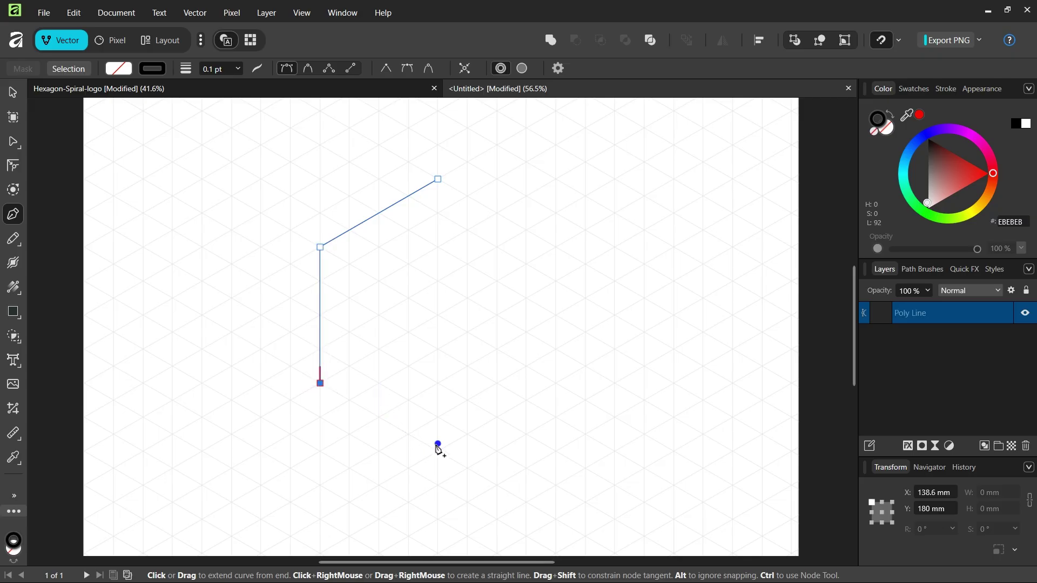
pyautogui.click(438, 452)
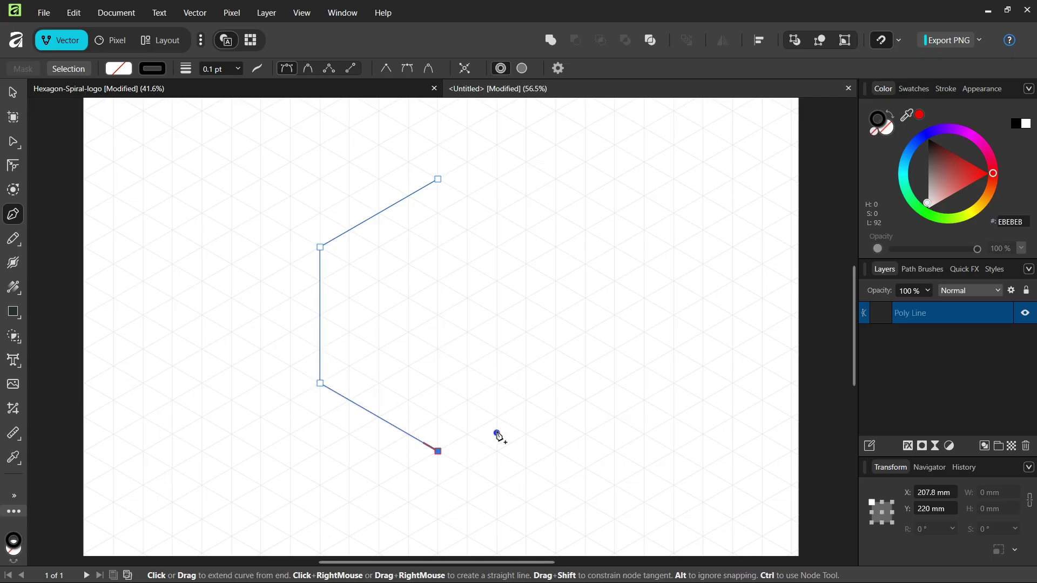
pyautogui.click(556, 383)
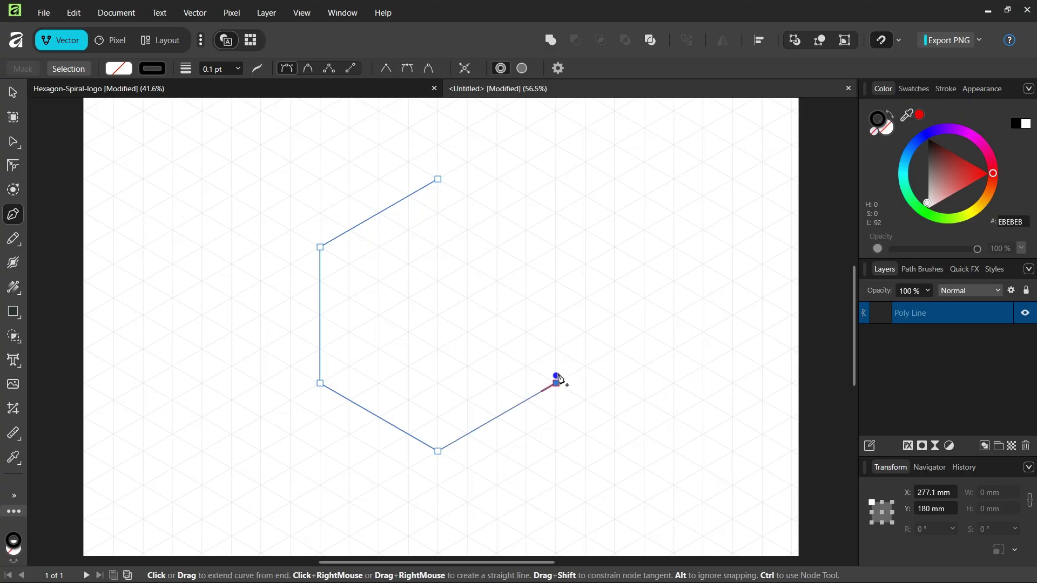
pyautogui.click(556, 247)
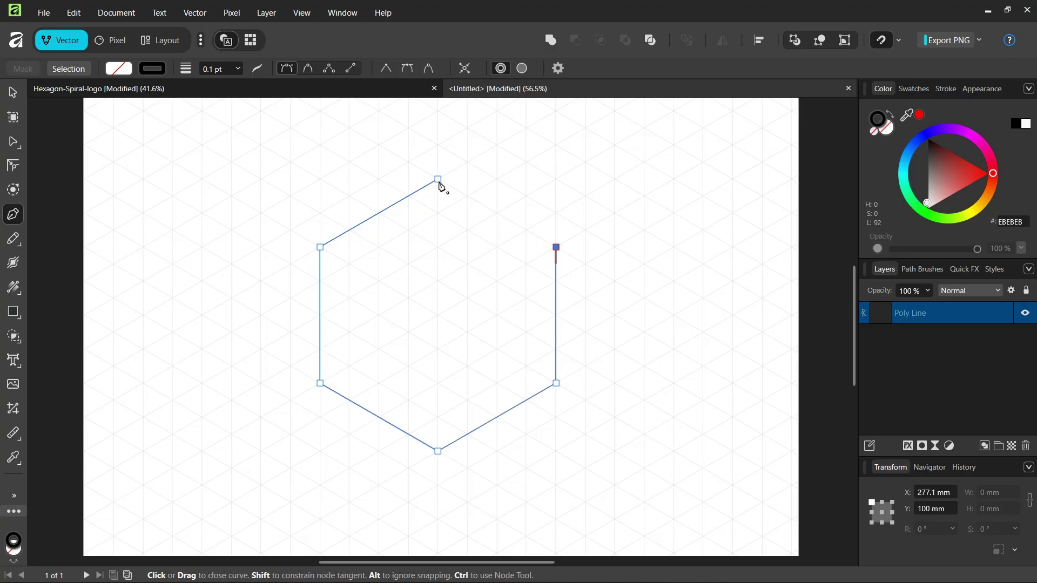
pyautogui.click(438, 179)
pyautogui.scroll(1, 436, 197)
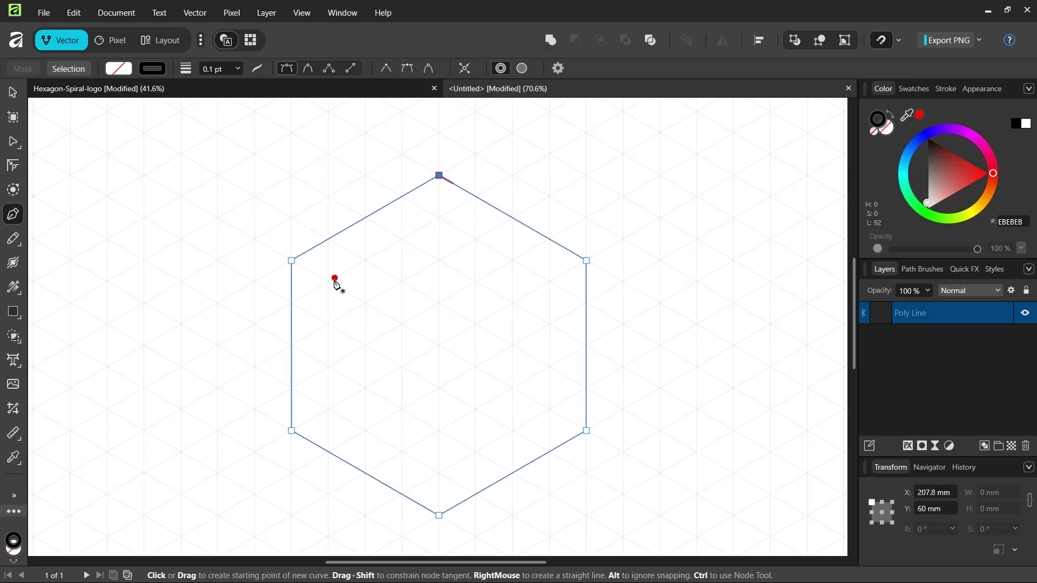
pyautogui.scroll(-1, 361, 324)
pyautogui.press('Escape')
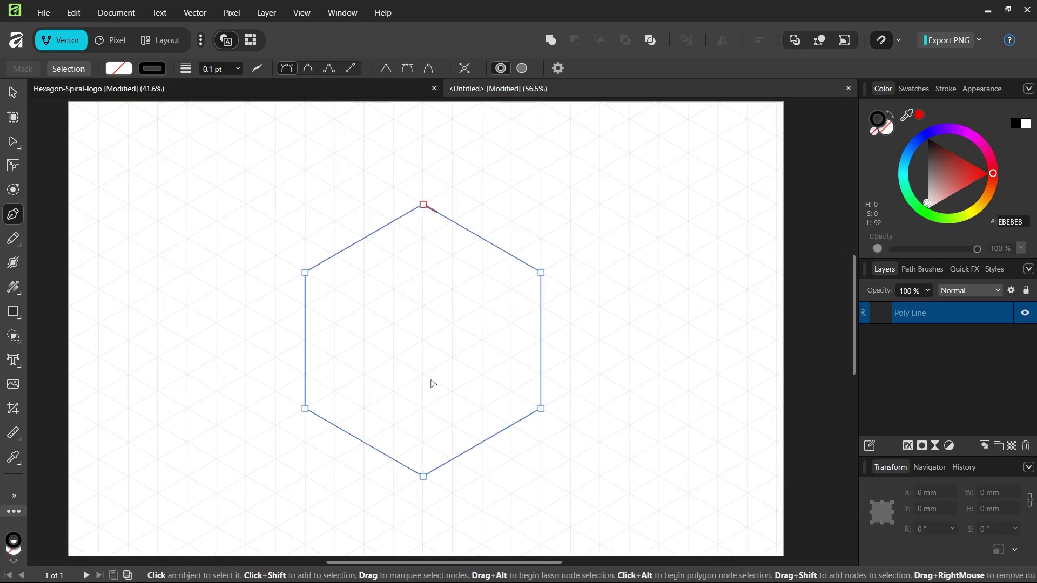
# - Pen a smaller closed hexagon on the grid points inside the large one
pyautogui.scroll(1, 419, 396)
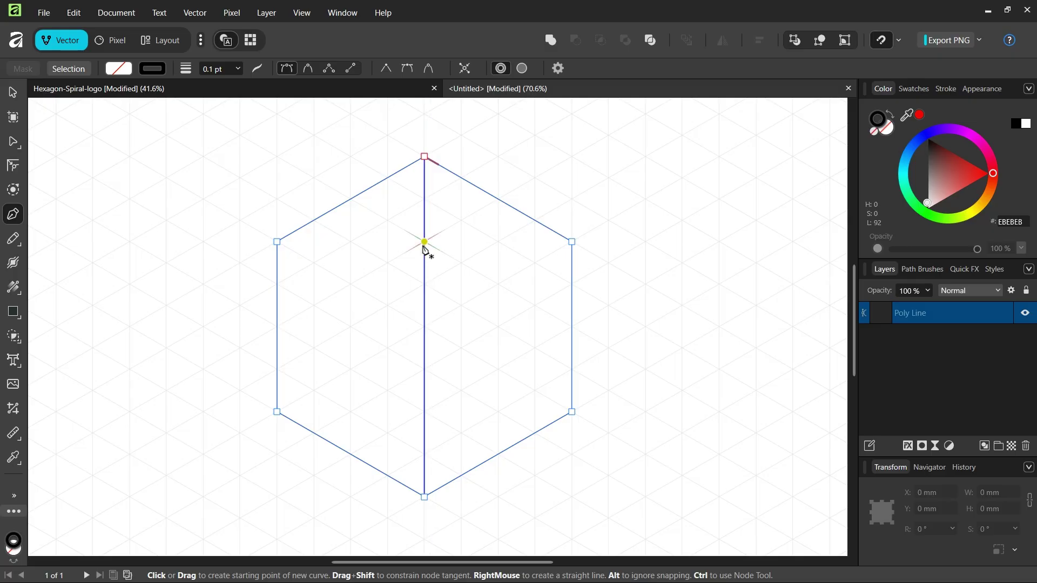
pyautogui.click(424, 243)
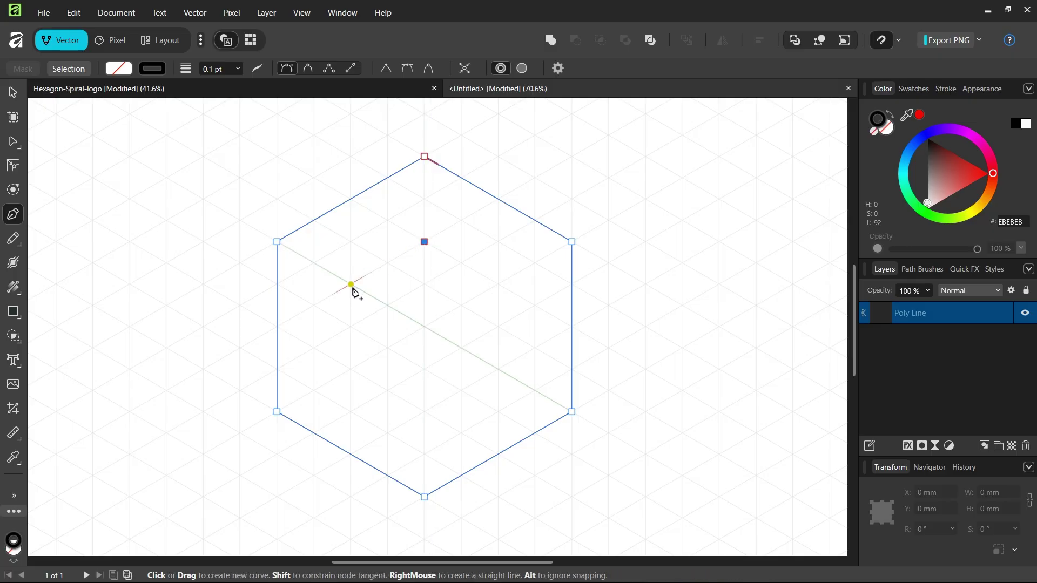
pyautogui.click(351, 284)
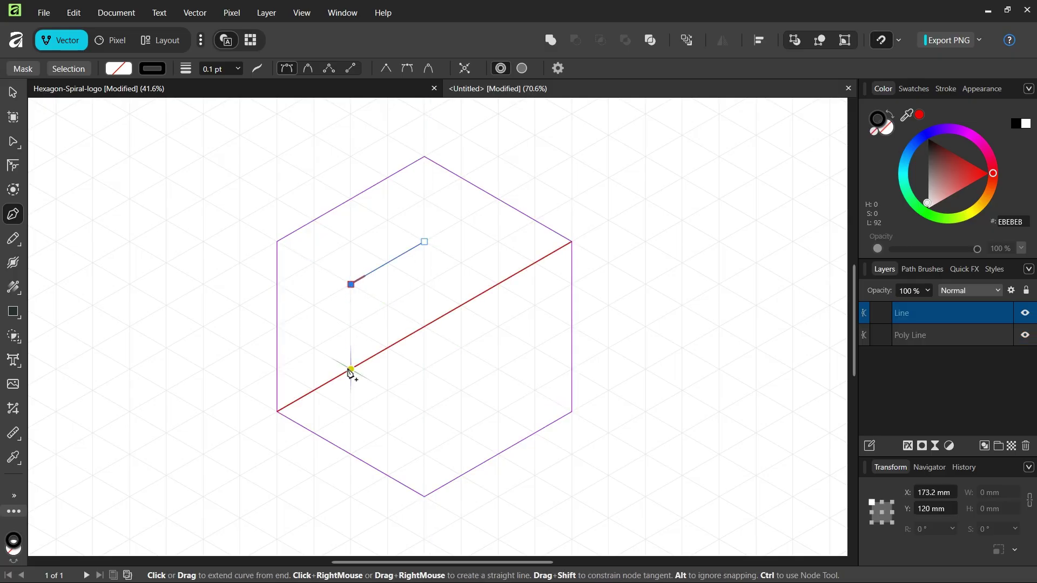
pyautogui.click(351, 370)
pyautogui.click(424, 412)
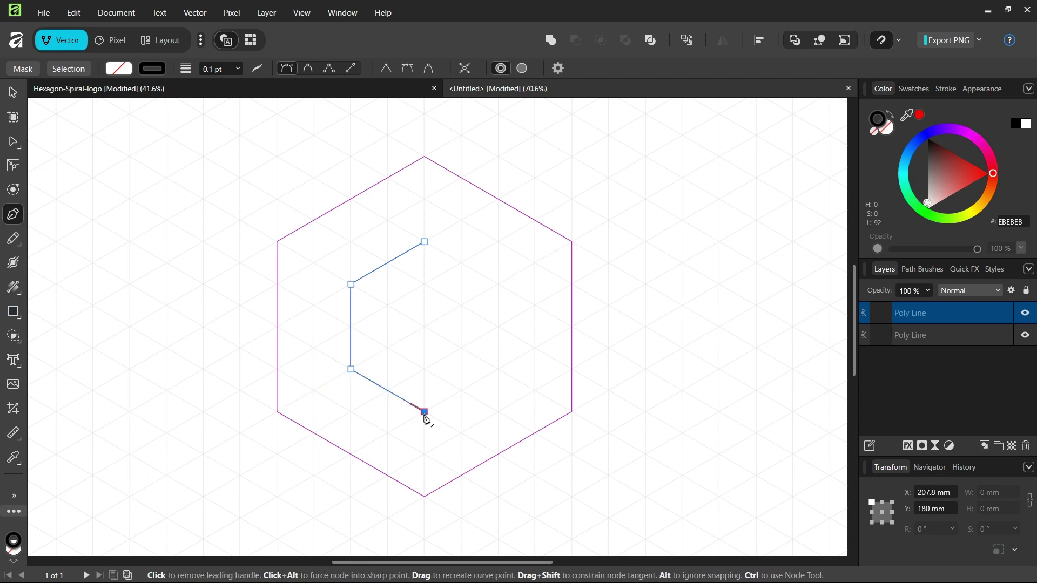
pyautogui.click(498, 370)
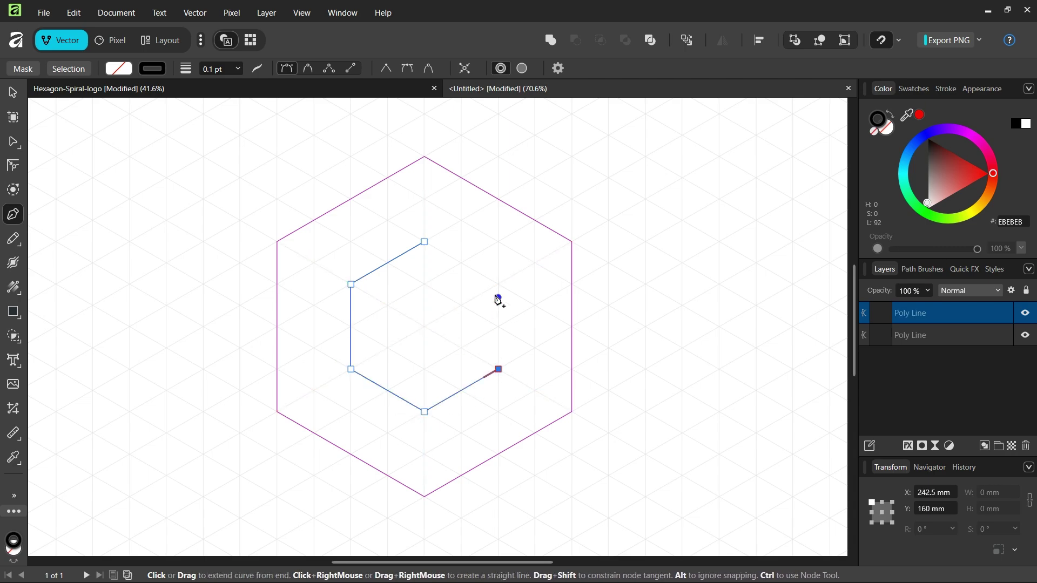
pyautogui.click(498, 284)
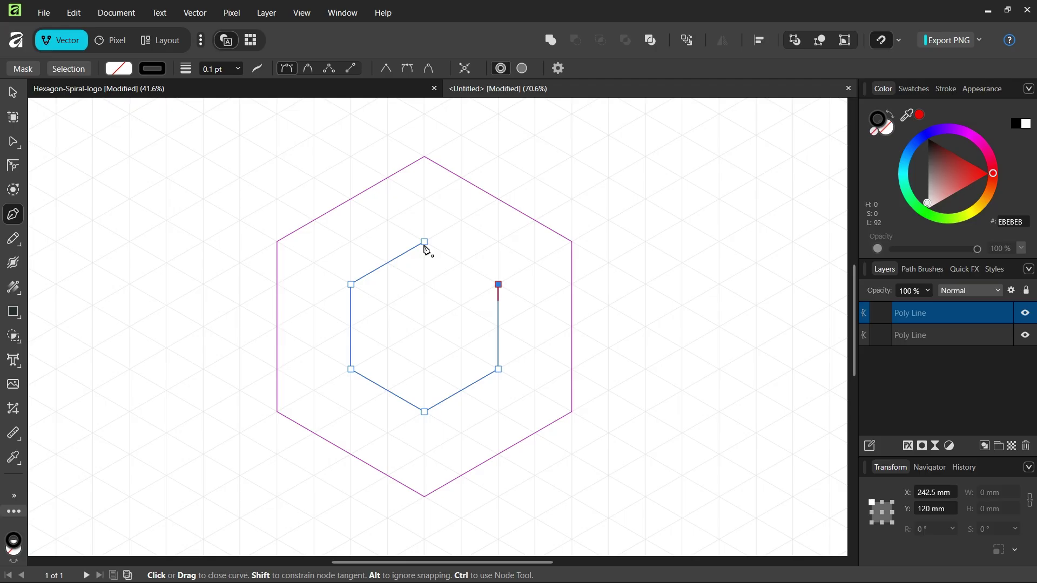
pyautogui.click(424, 242)
pyautogui.scroll(3, 425, 244)
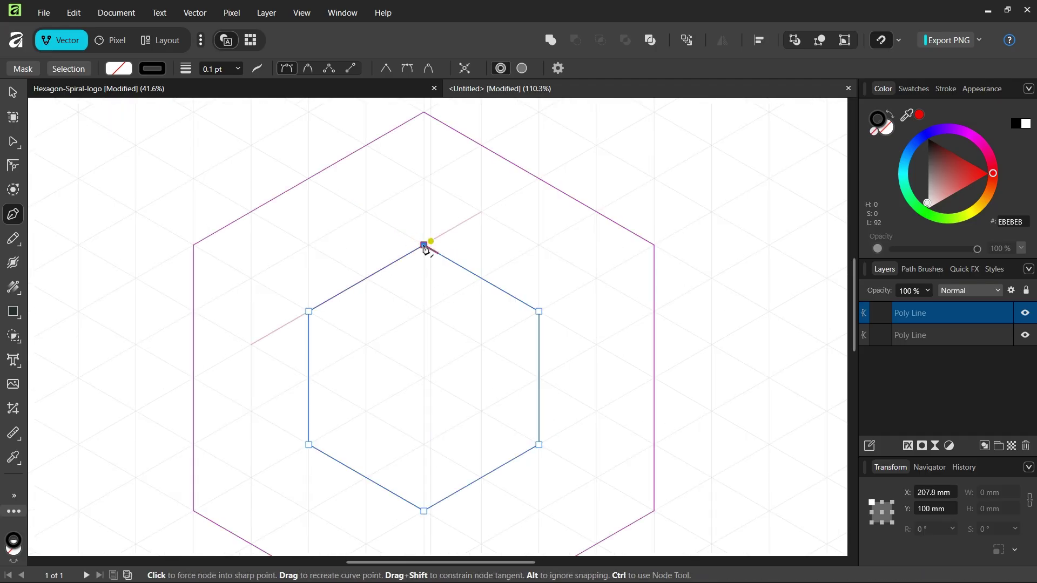
pyautogui.press('Escape')
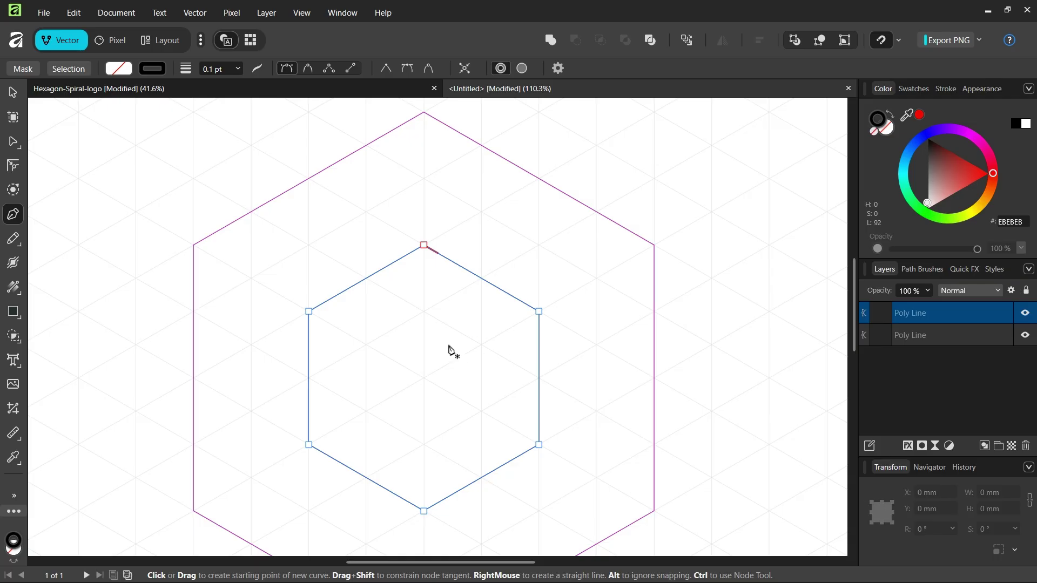
pyautogui.scroll(-3, 439, 364)
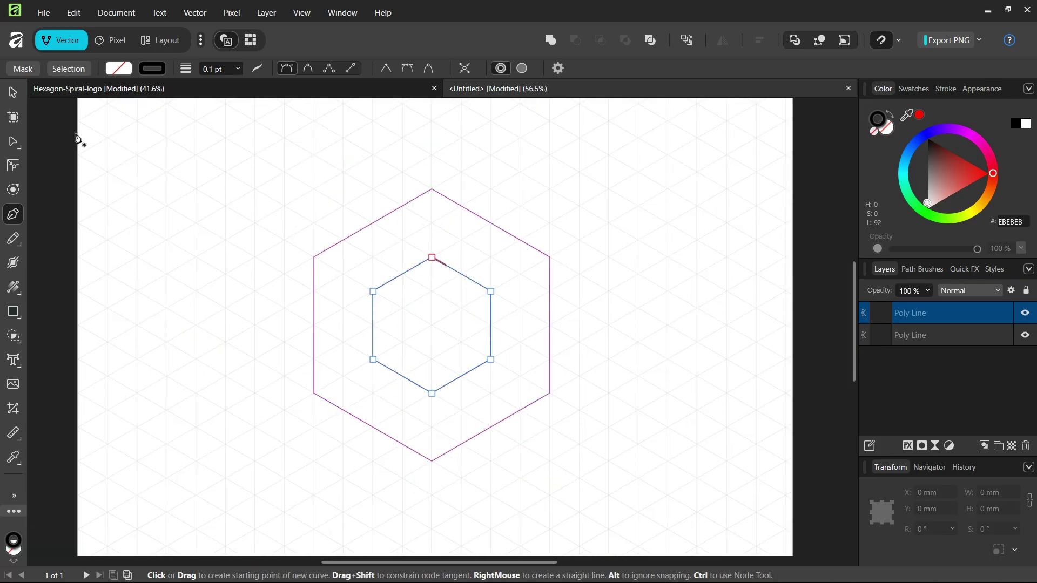
# - Select both hexagons and subtract the inner one from the outer to form a ring
pyautogui.click(15, 95)
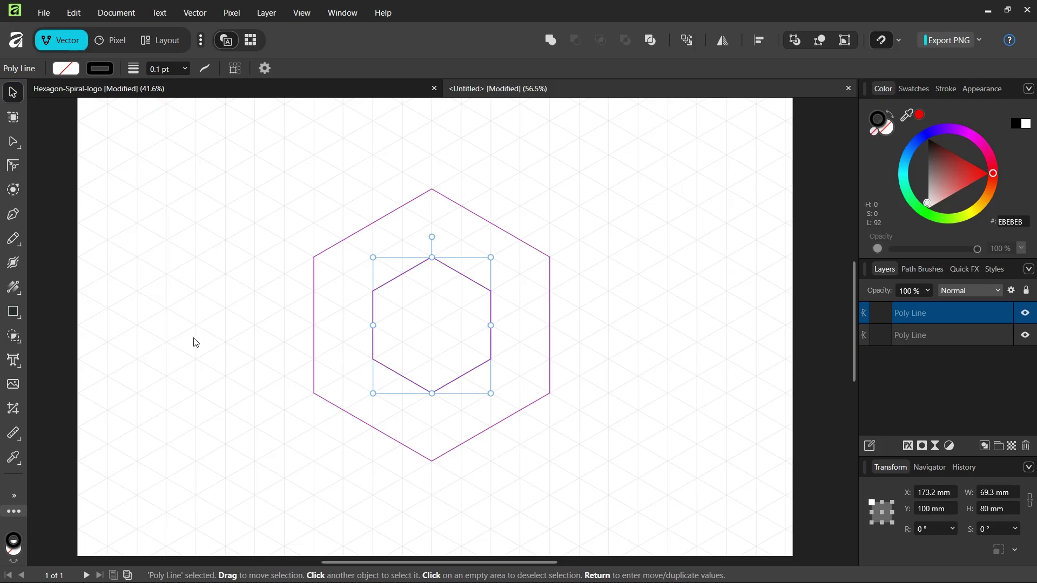
pyautogui.moveTo(686, 142); pyautogui.dragTo(192, 524)
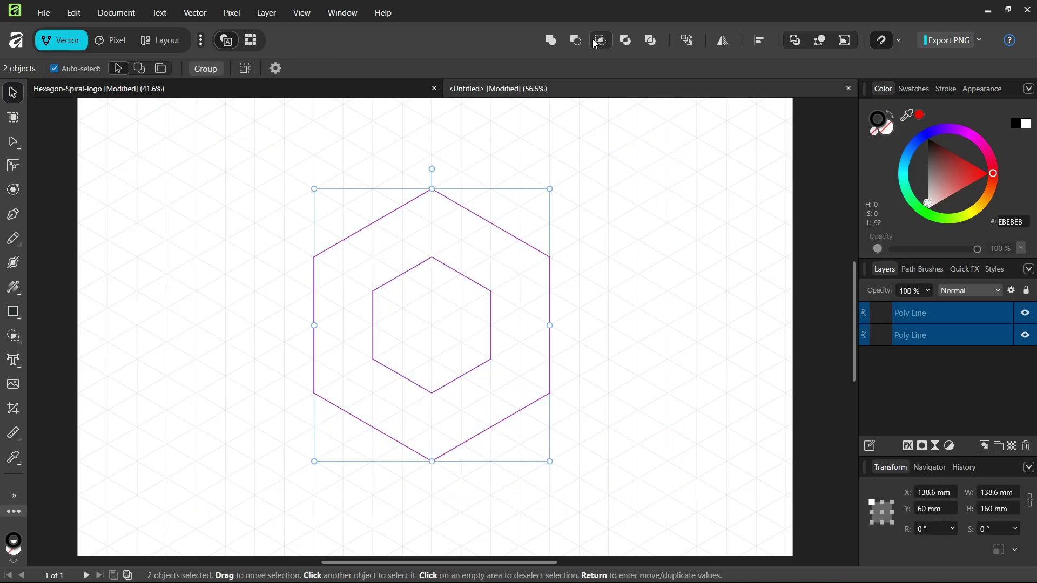
pyautogui.click(577, 41)
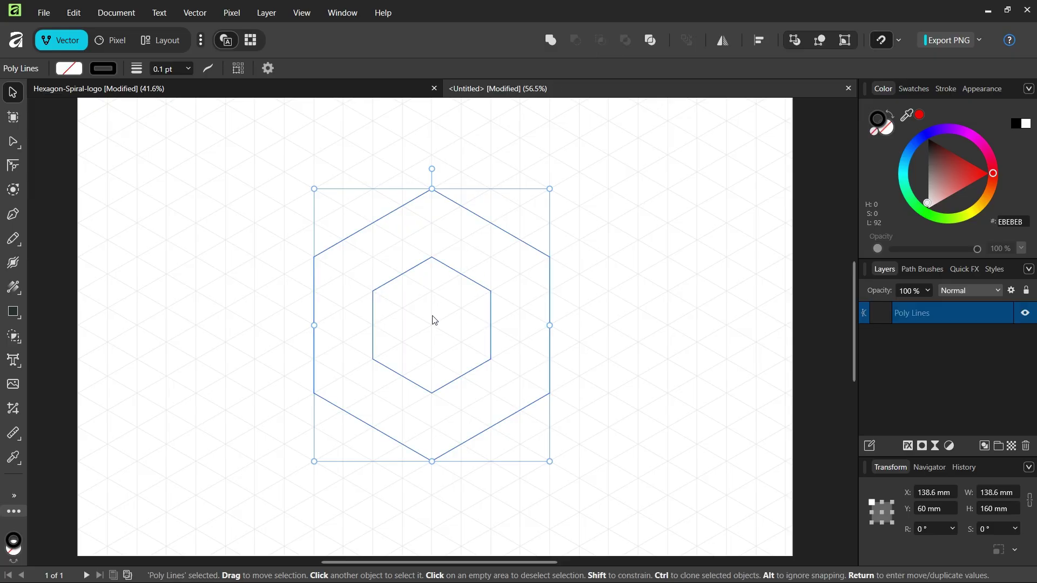
pyautogui.scroll(1, 464, 402)
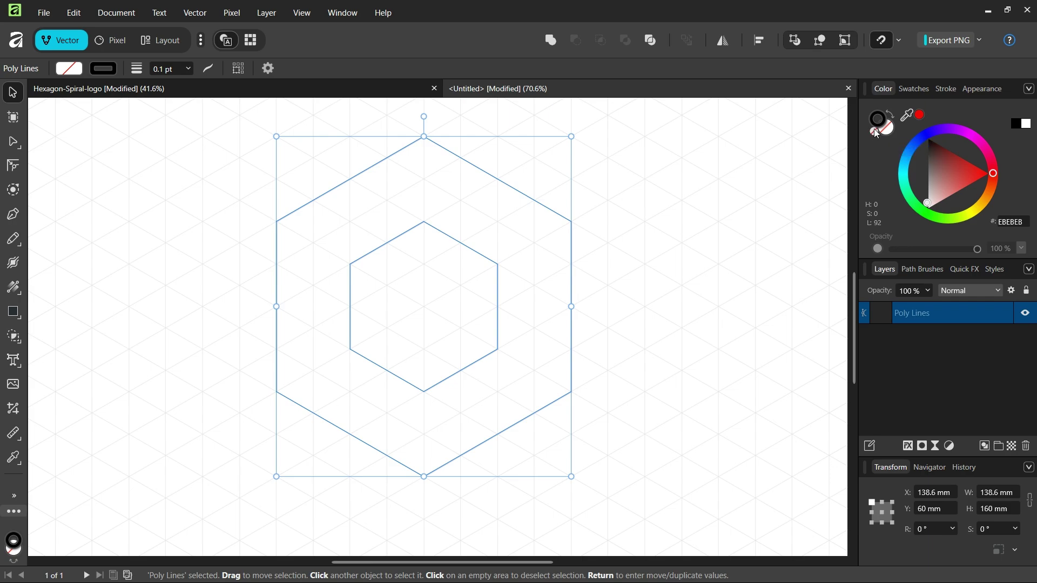
# - Fill the hexagonal ring with orange #FF995F and deselect it
pyautogui.click(887, 134)
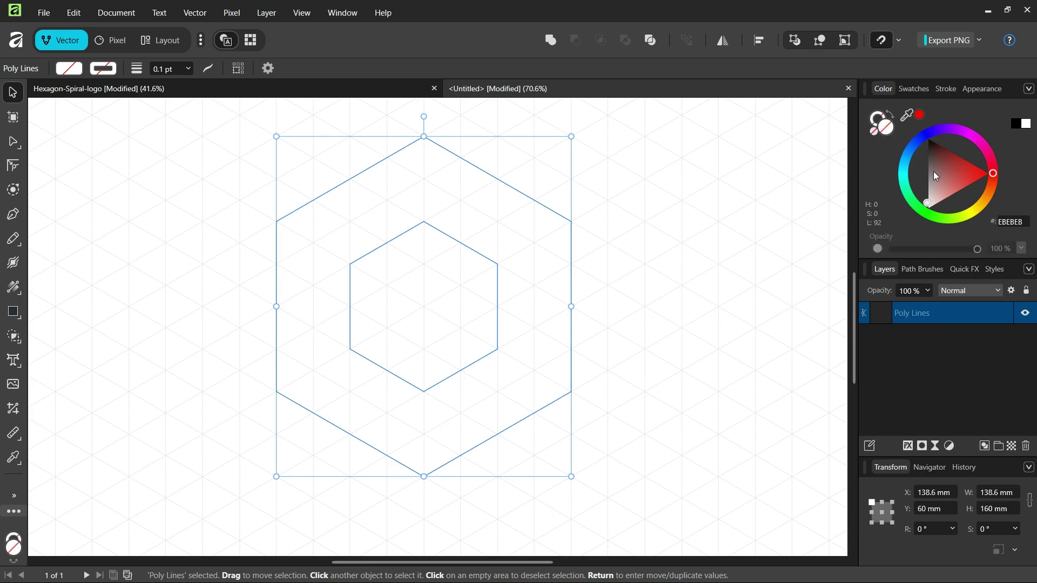
pyautogui.moveTo(936, 176); pyautogui.dragTo(989, 191)
pyautogui.click(670, 296)
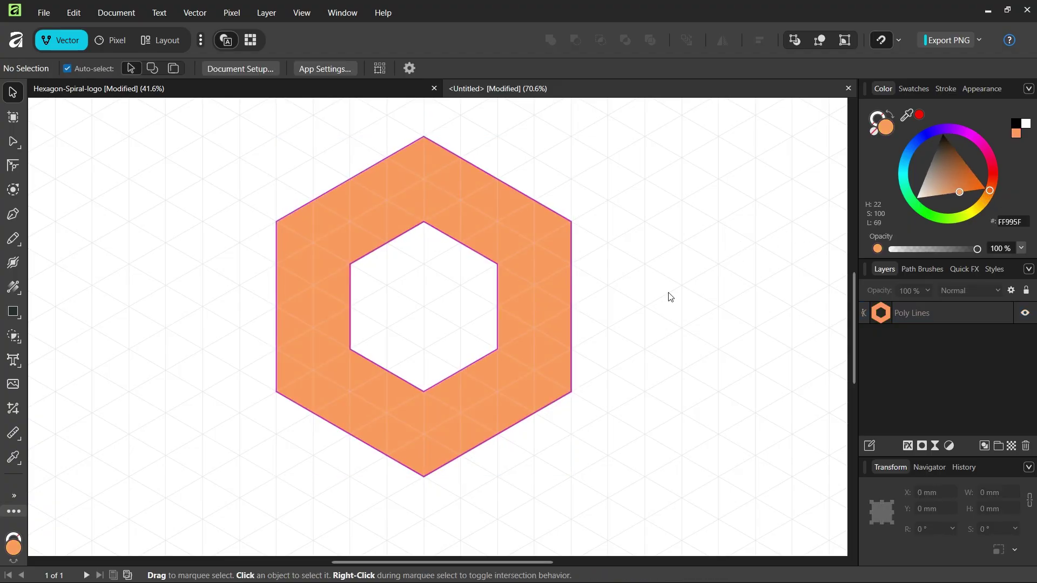
pyautogui.scroll(-2, 598, 329)
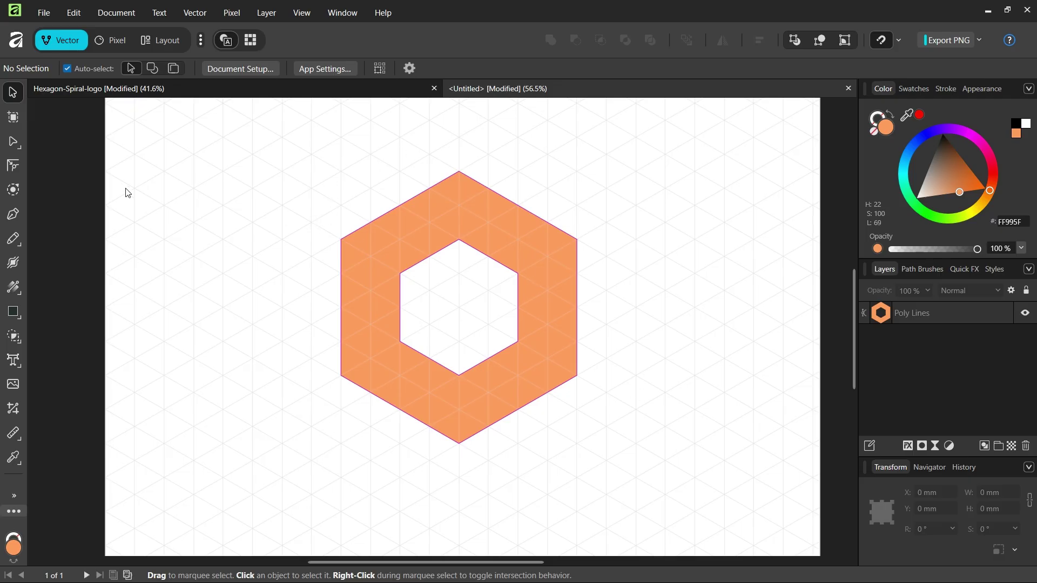
# - Set the Pen tool to no fill with a solid black stroke
pyautogui.click(13, 215)
pyautogui.click(874, 131)
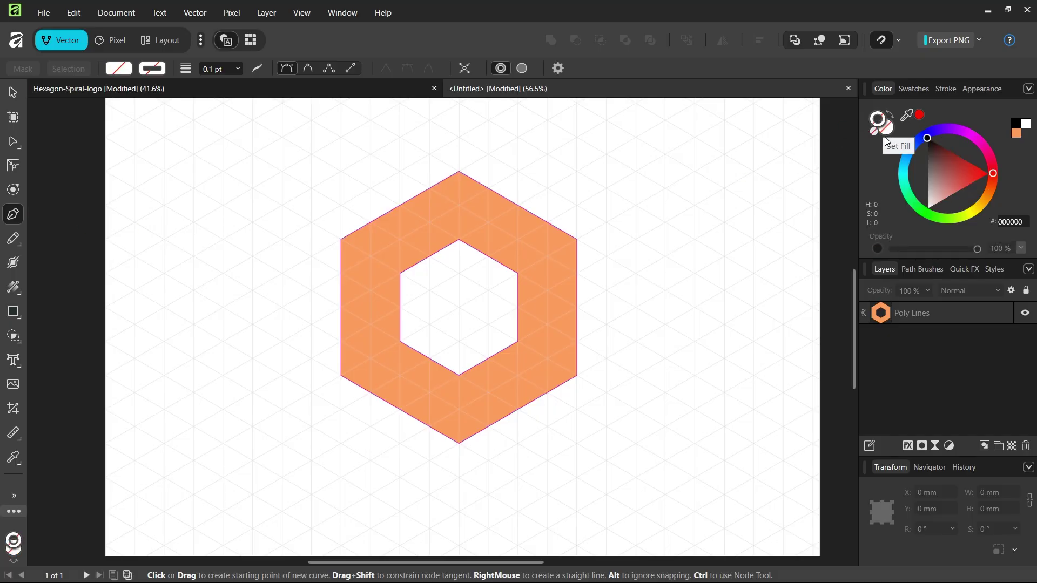
pyautogui.click(878, 119)
pyautogui.scroll(3, 684, 298)
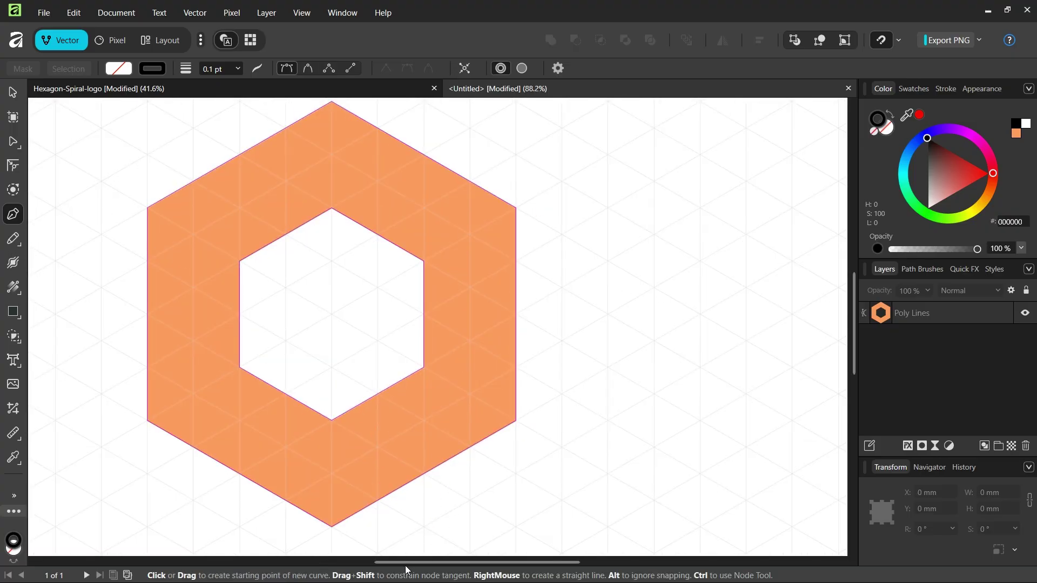
pyautogui.moveTo(401, 562); pyautogui.dragTo(376, 564)
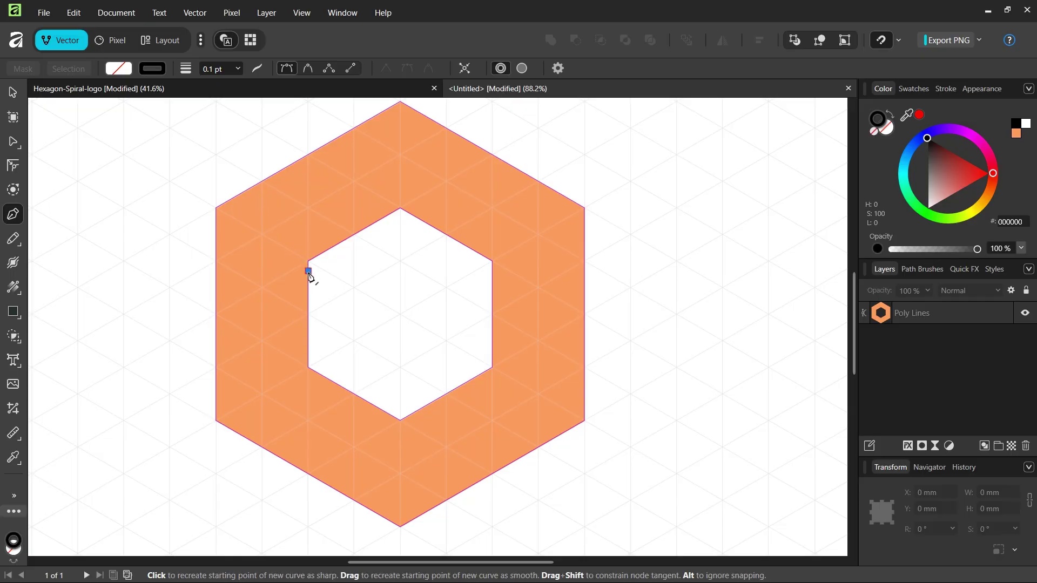
# - Draw a bent line from the inner hexagon's upper-left corner up to the outer top-right edge
pyautogui.click(309, 272)
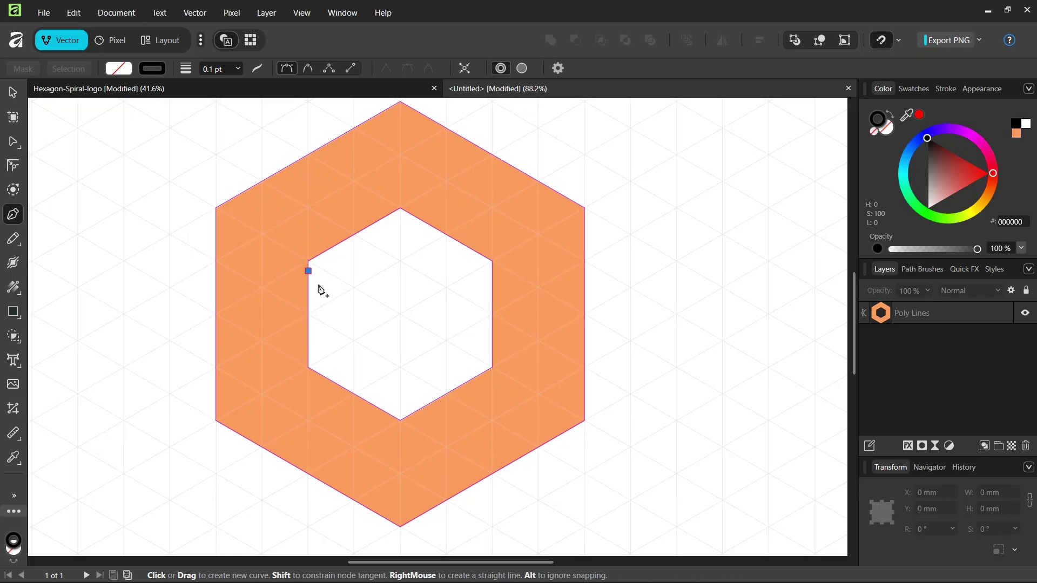
pyautogui.scroll(2, 311, 213)
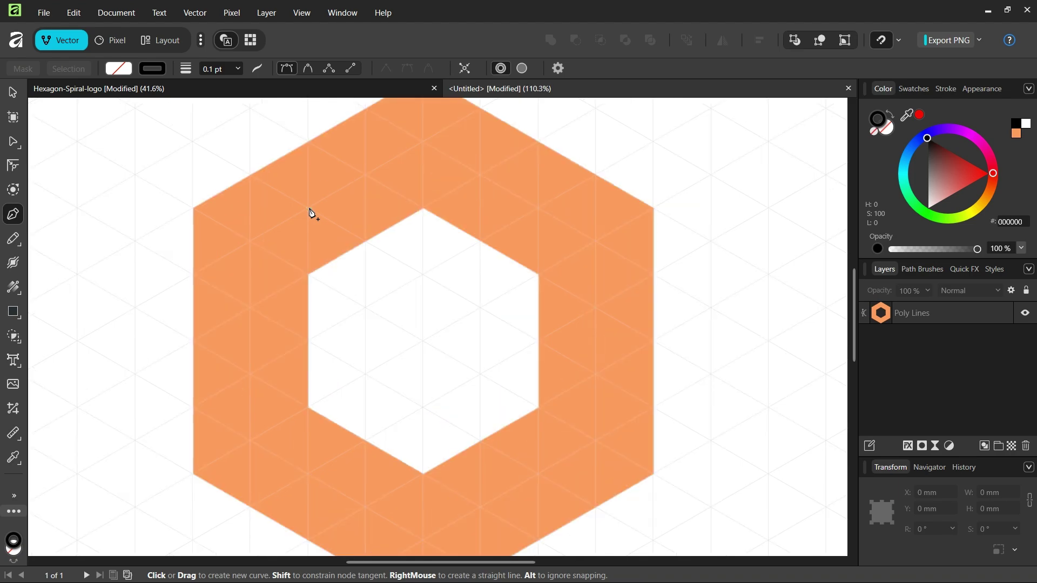
pyautogui.click(310, 212)
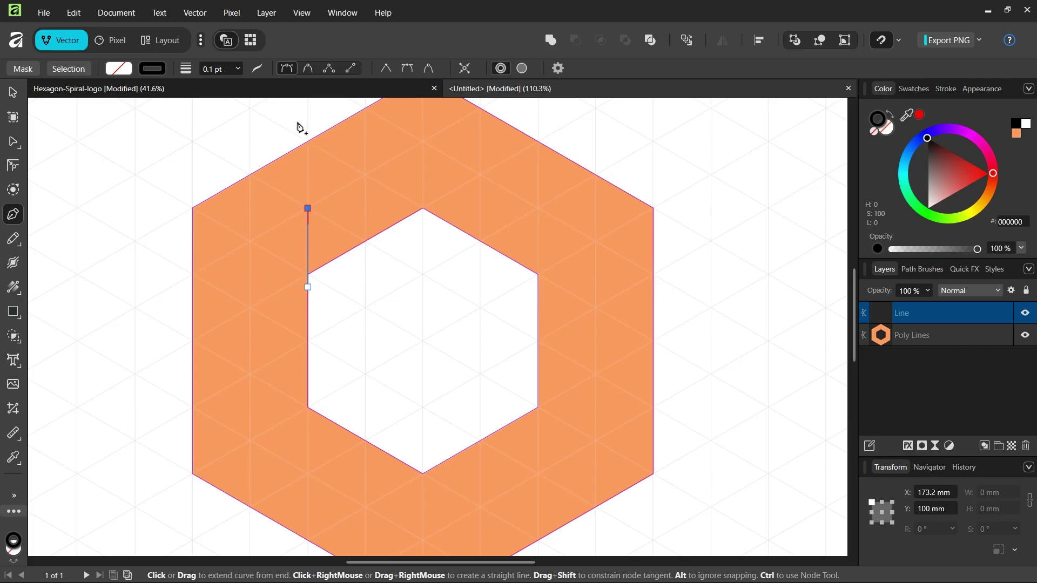
pyautogui.scroll(2, 467, 157)
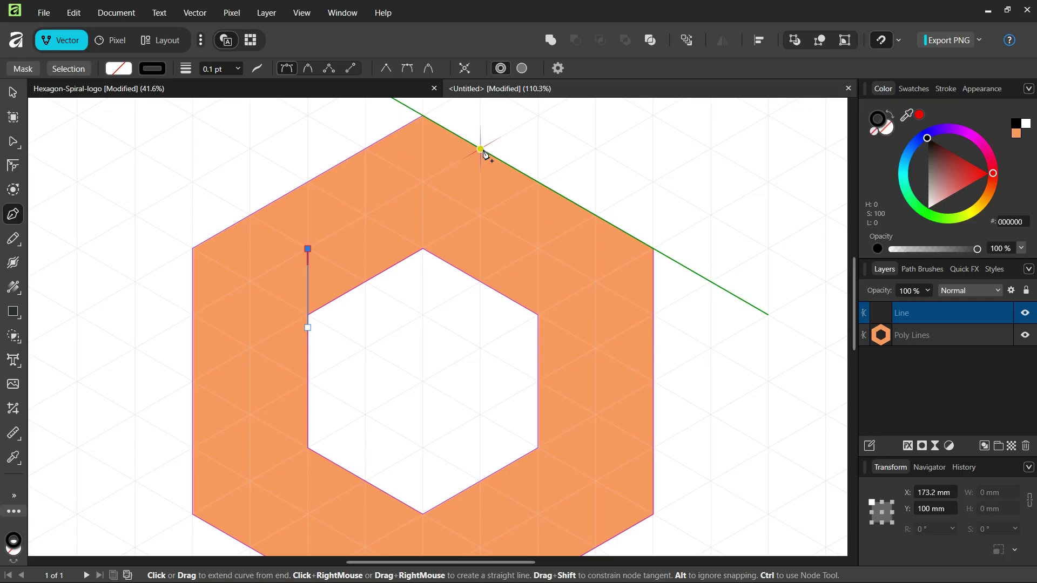
pyautogui.click(480, 149)
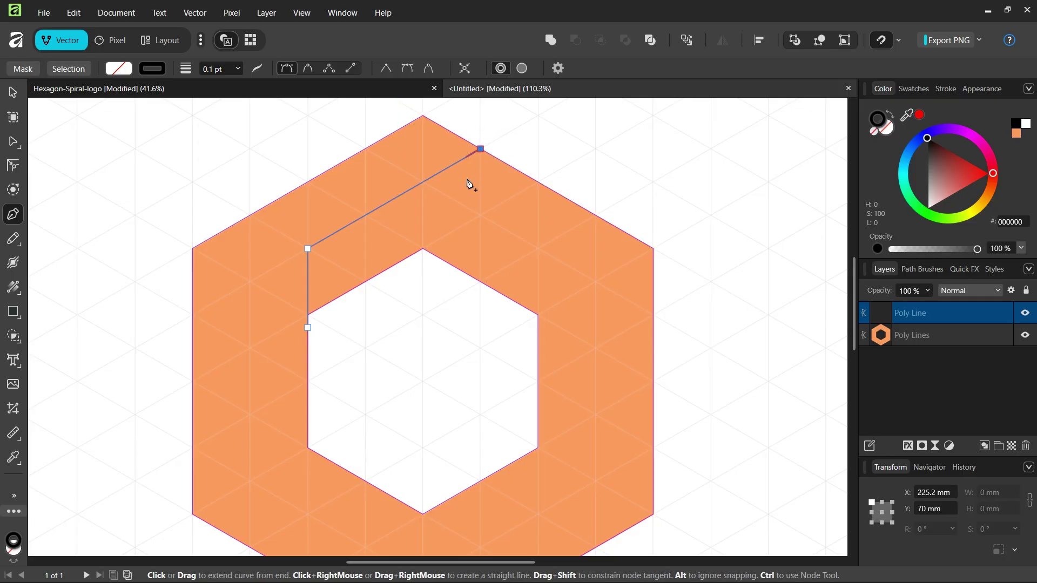
pyautogui.press('Escape')
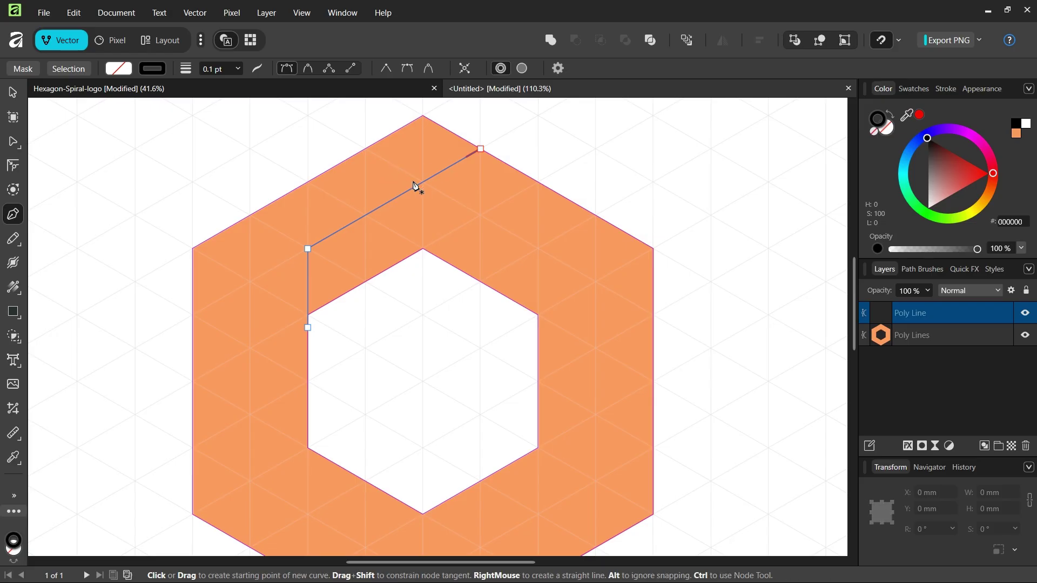
# - Enable Transform Origin, drag the cut line's pivot to the hexagon's centre, and bring up Move/Duplicate
pyautogui.click(14, 95)
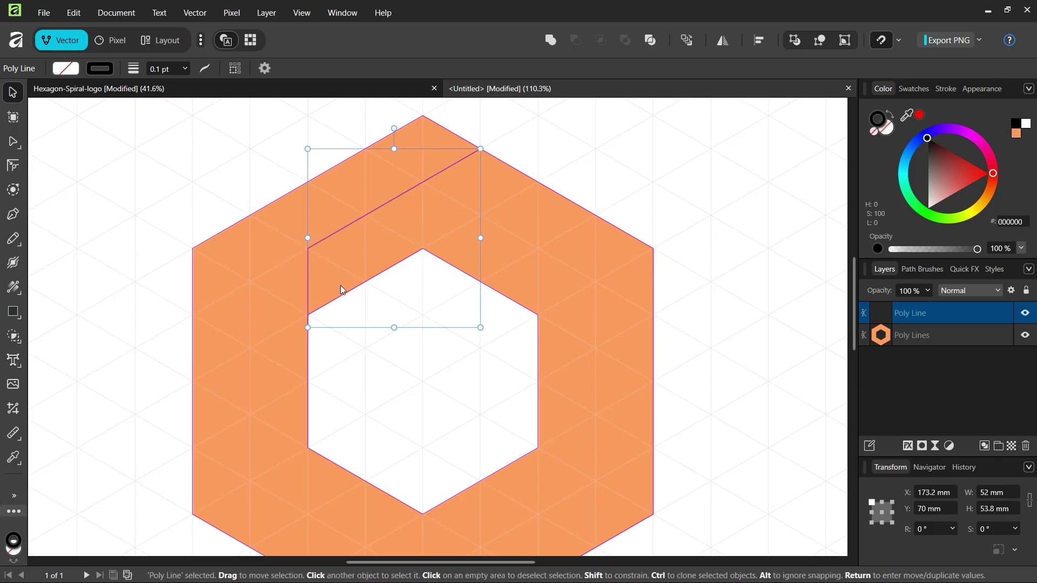
pyautogui.scroll(-3, 367, 300)
pyautogui.scroll(-1, 367, 297)
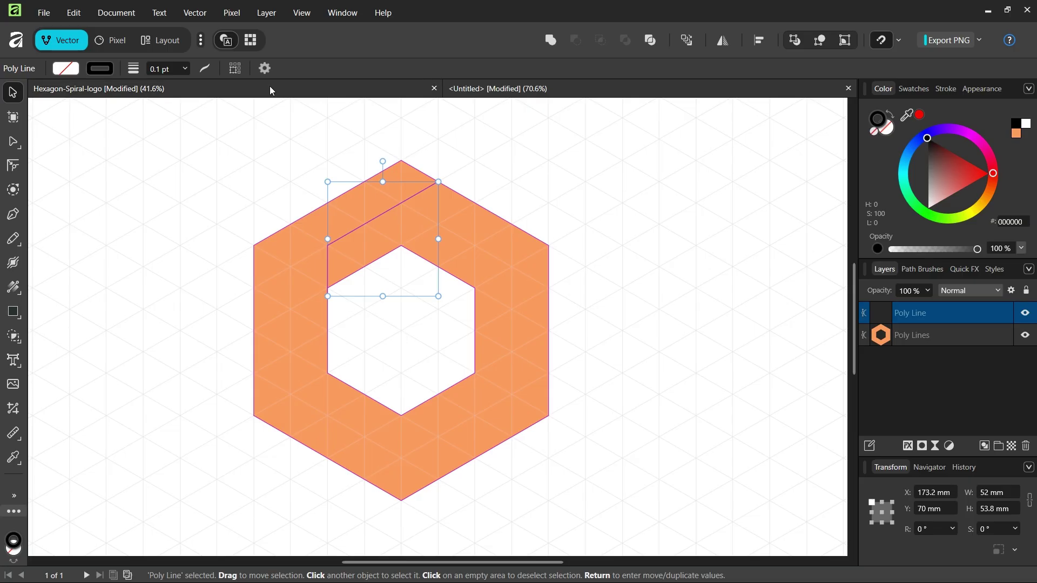
pyautogui.click(264, 69)
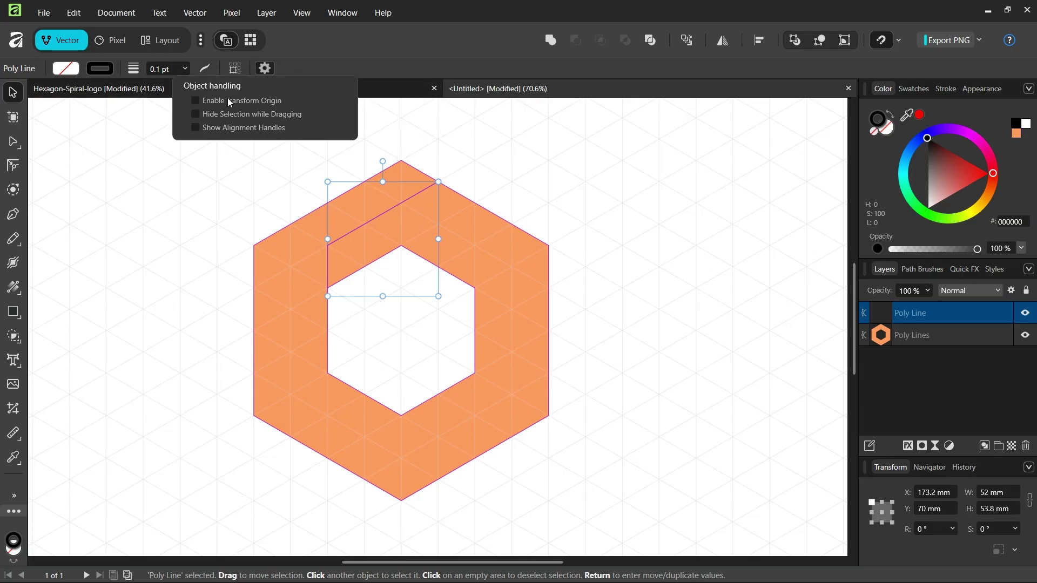
pyautogui.click(196, 101)
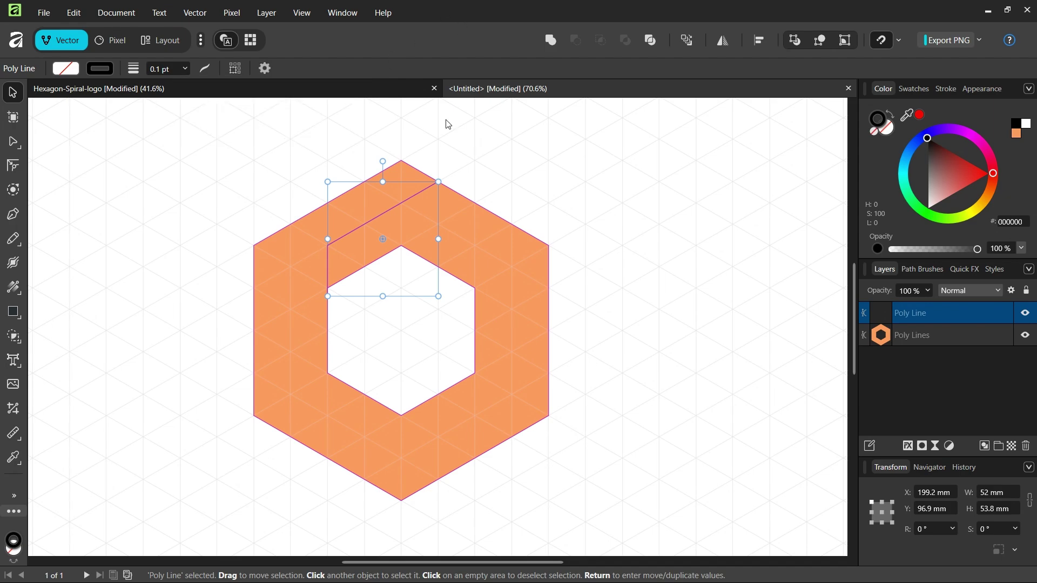
pyautogui.moveTo(383, 241); pyautogui.dragTo(401, 331)
pyautogui.scroll(1, 404, 346)
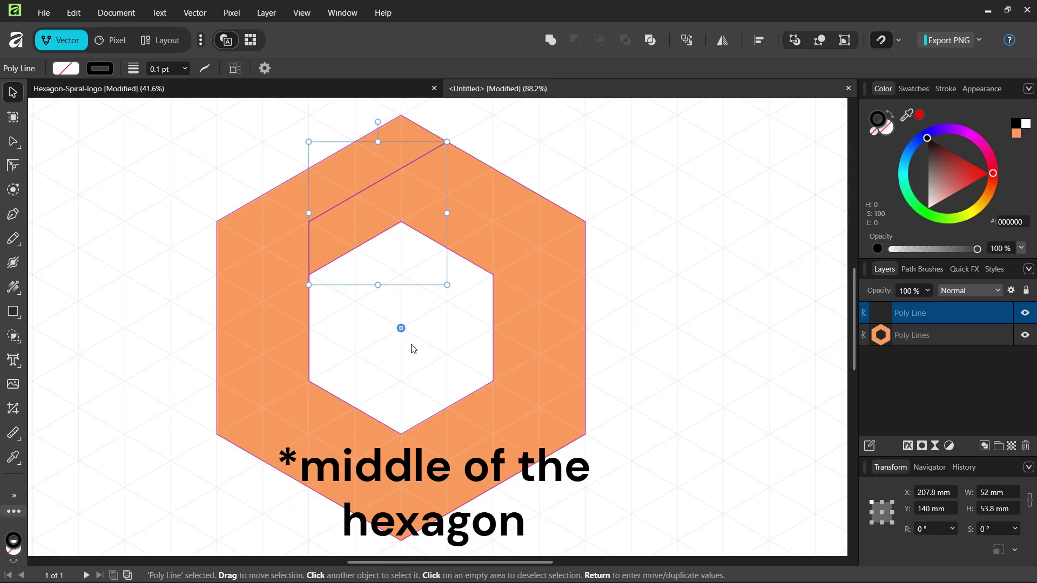
pyautogui.press('Return')
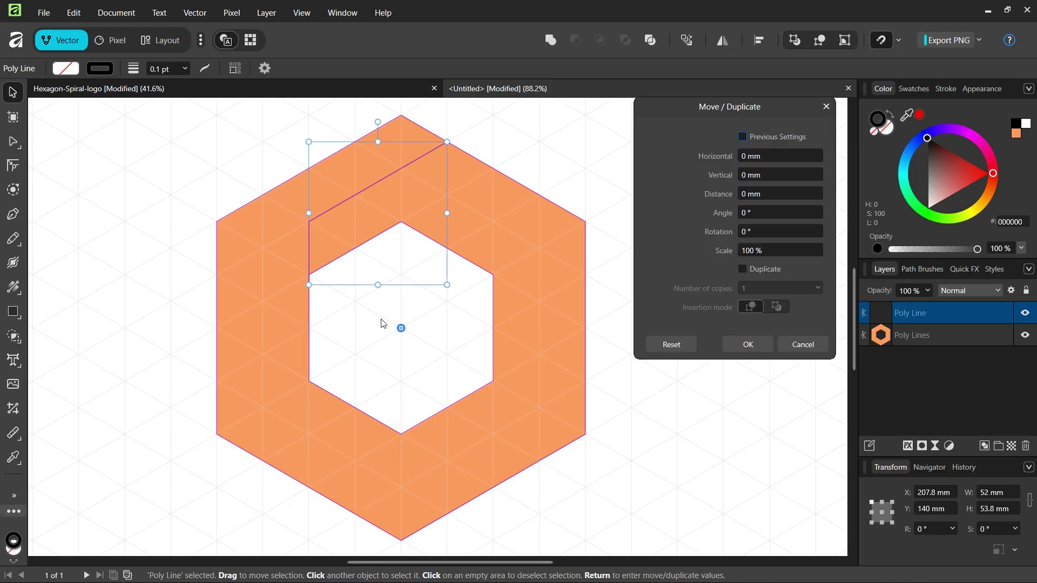
# - Duplicate the cut line 5 times at 60° rotation each, then deselect
pyautogui.click(743, 269)
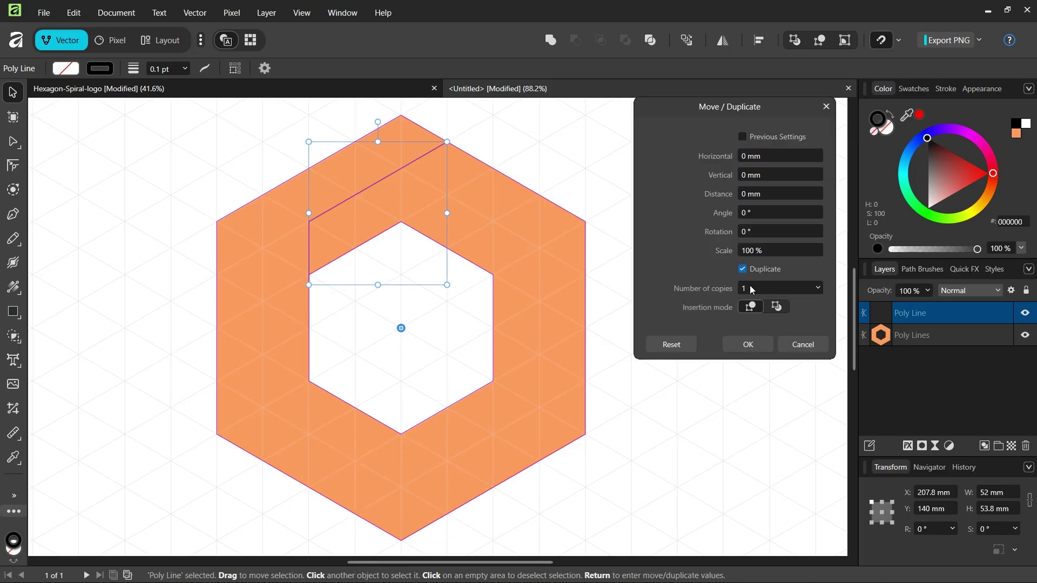
pyautogui.click(752, 288)
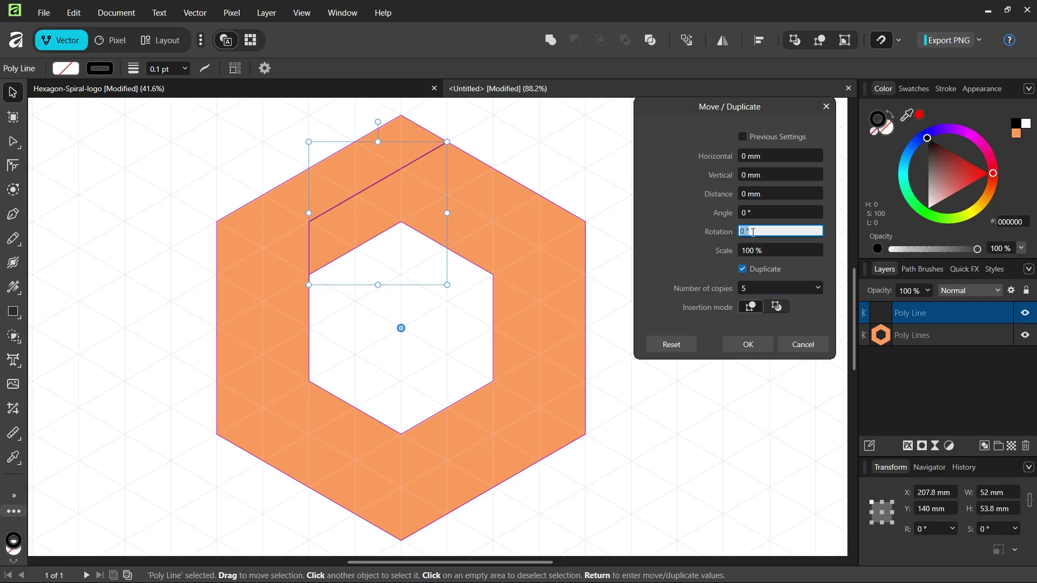
pyautogui.write('0')
pyautogui.press('Return')
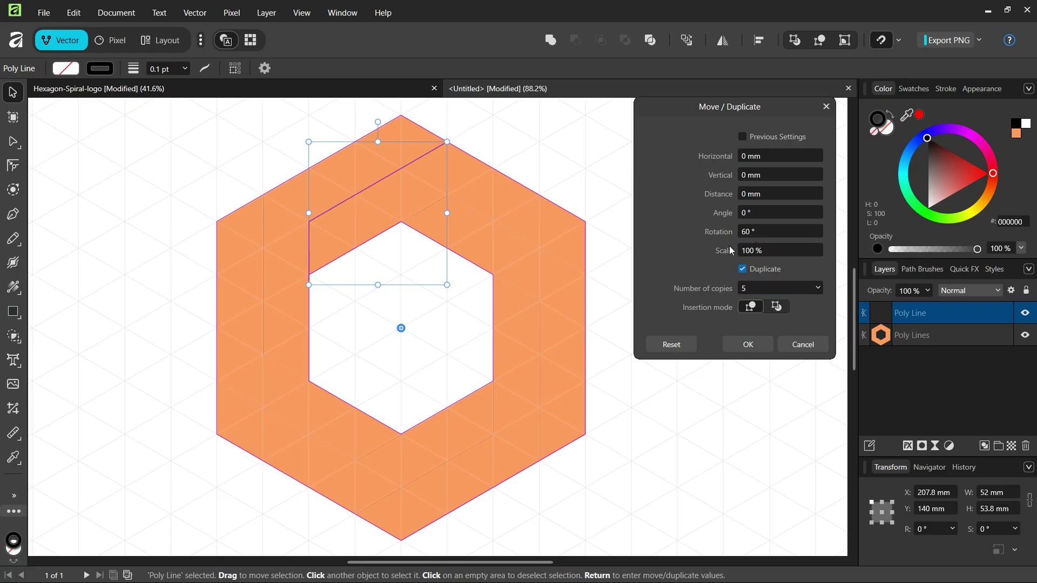
pyautogui.click(753, 339)
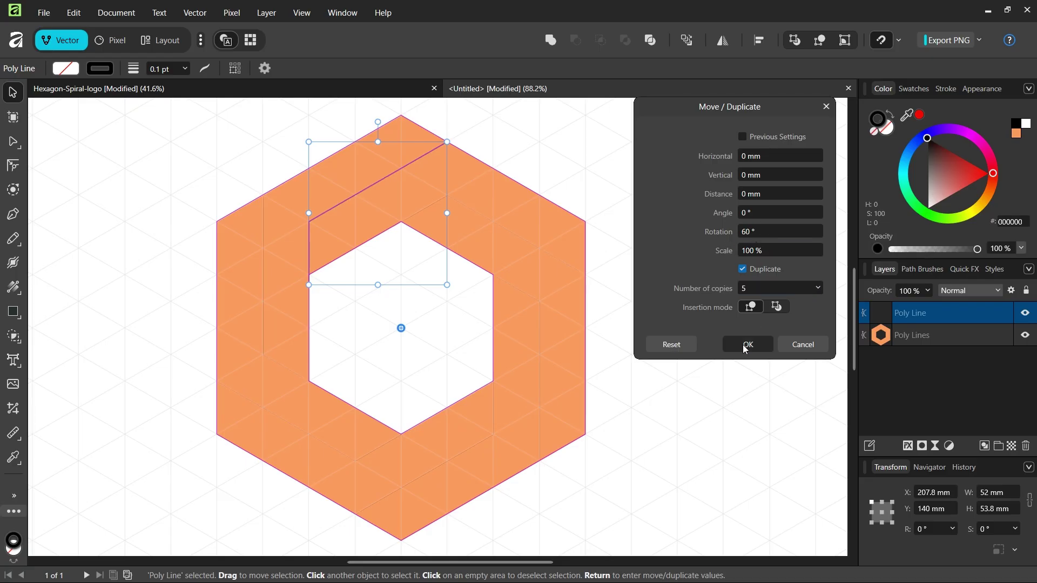
pyautogui.click(623, 375)
pyautogui.scroll(-2, 636, 361)
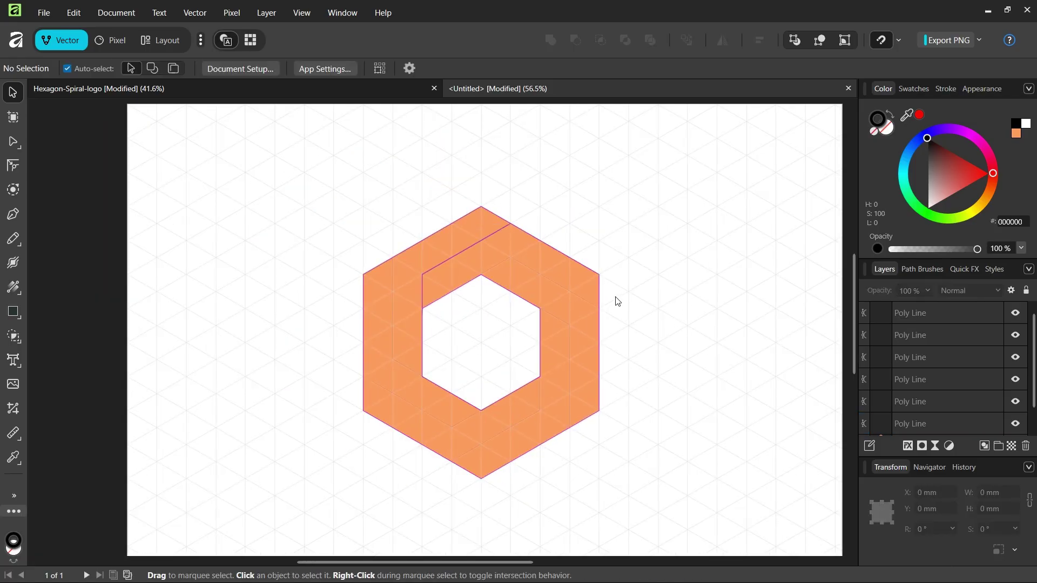
# - Select the ring and all six cut lines and Divide them into separate pieces
pyautogui.scroll(2, 618, 302)
pyautogui.scroll(-1, 411, 263)
pyautogui.moveTo(683, 135); pyautogui.dragTo(154, 550)
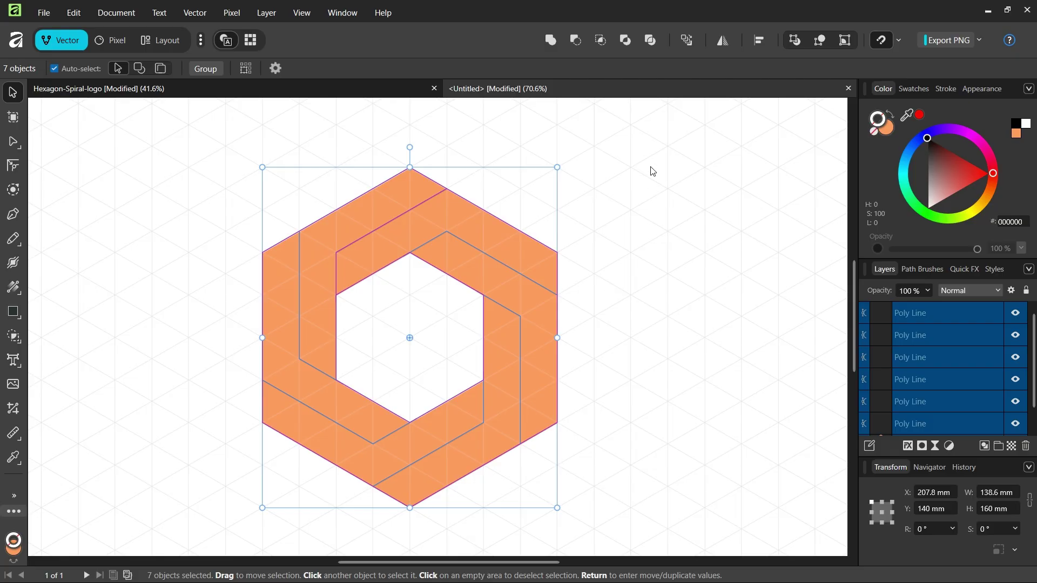
pyautogui.click(651, 41)
# - Confirm a branch is now separate, then select all six resulting branch pieces
pyautogui.scroll(1, 360, 313)
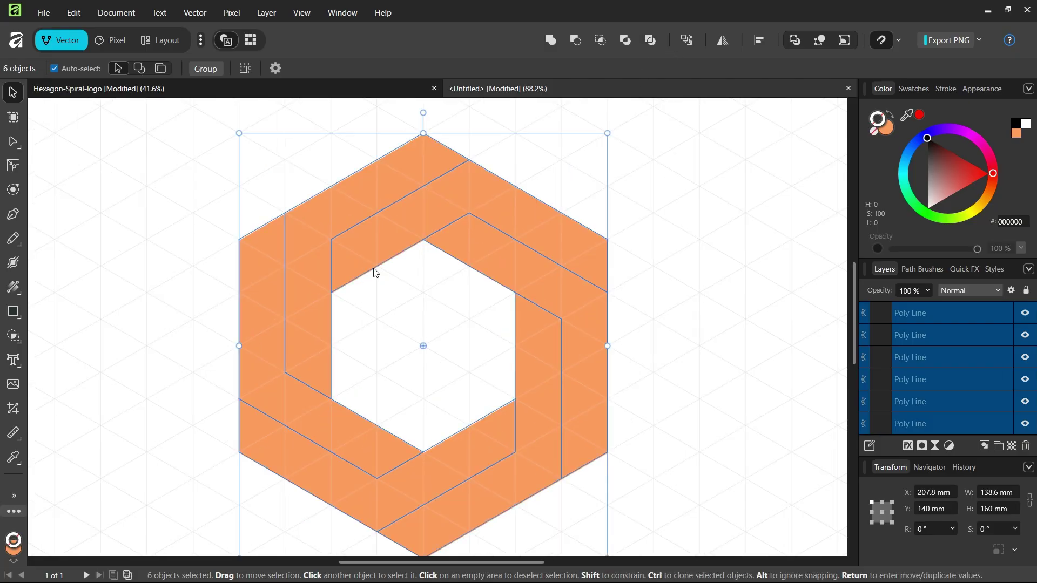
pyautogui.click(386, 246)
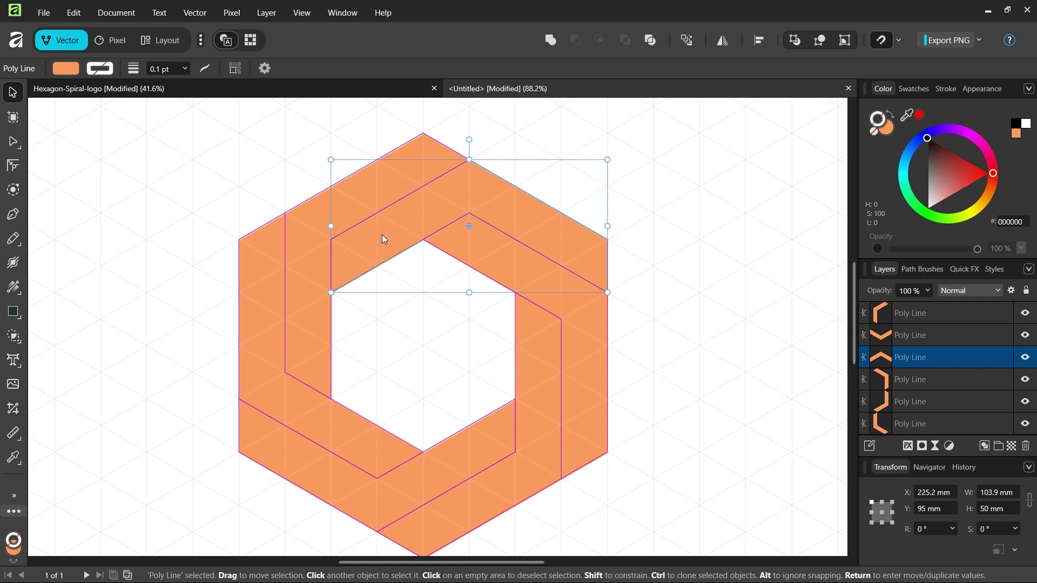
pyautogui.scroll(1, 350, 315)
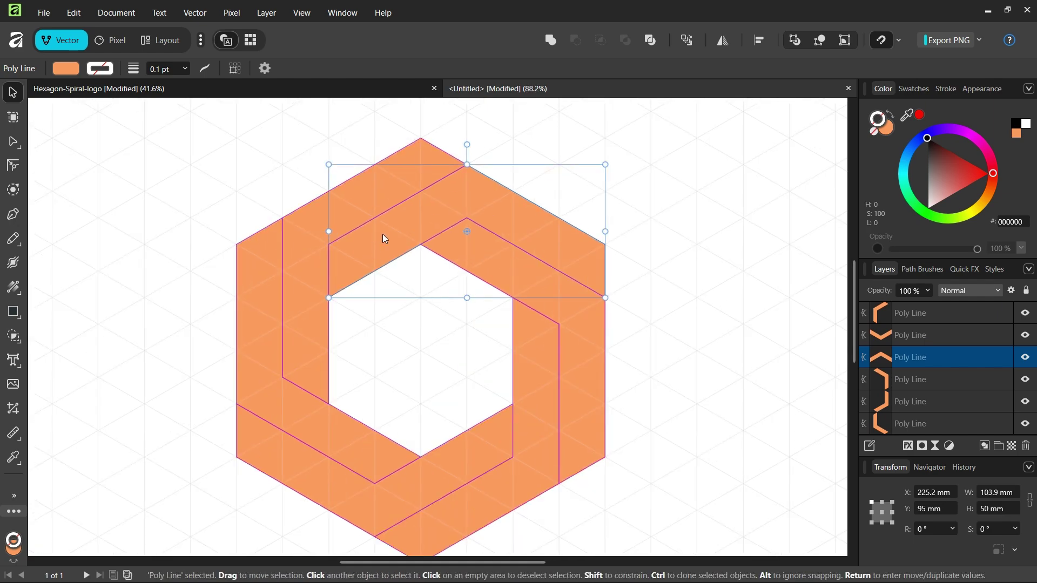
pyautogui.scroll(-2, 514, 220)
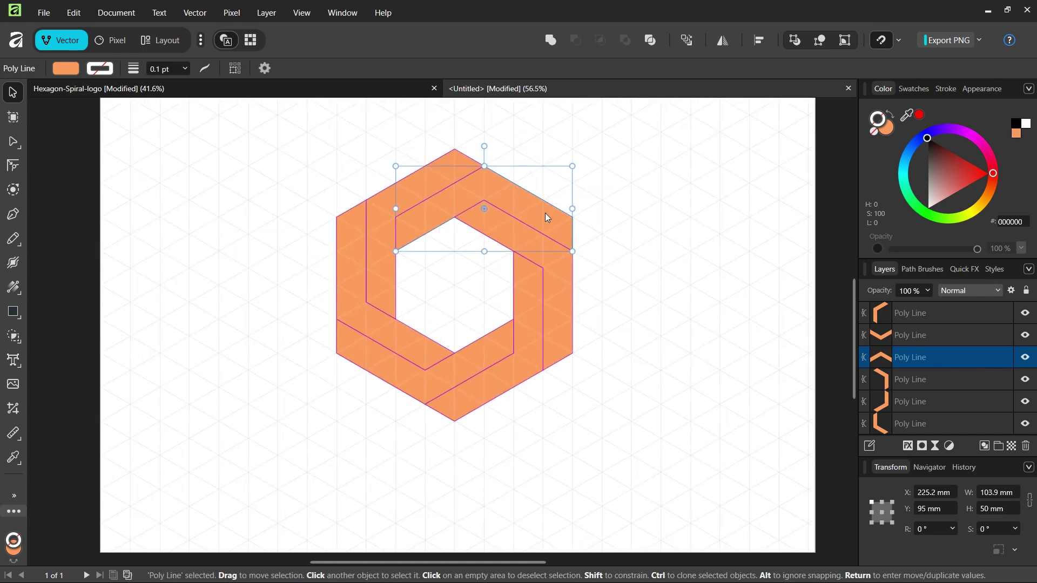
pyautogui.click(662, 147)
pyautogui.moveTo(688, 126); pyautogui.dragTo(239, 490)
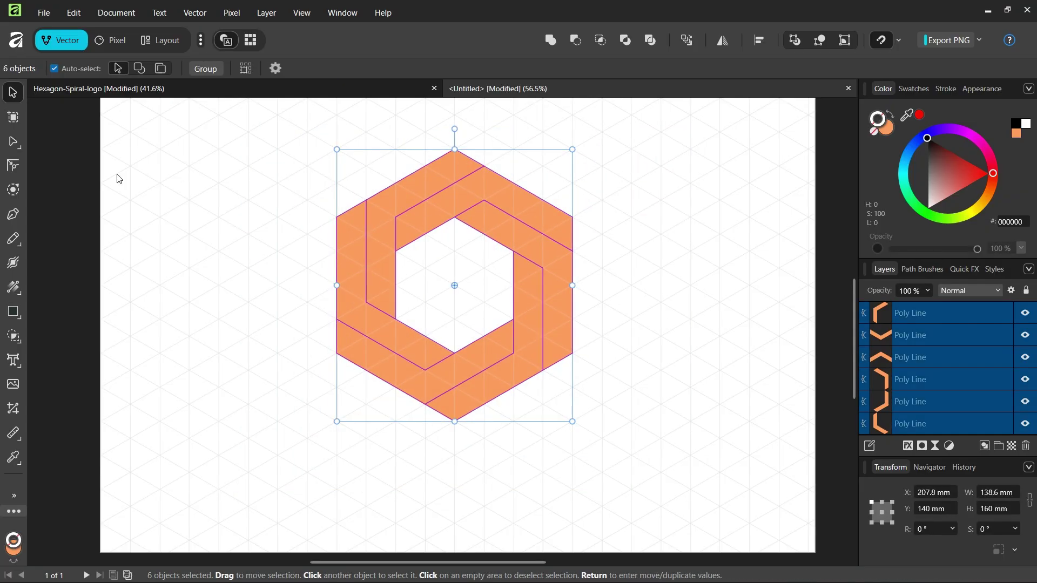
# - Apply a -2 mm square-cornered contour to the six branches to open even gaps
pyautogui.click(13, 190)
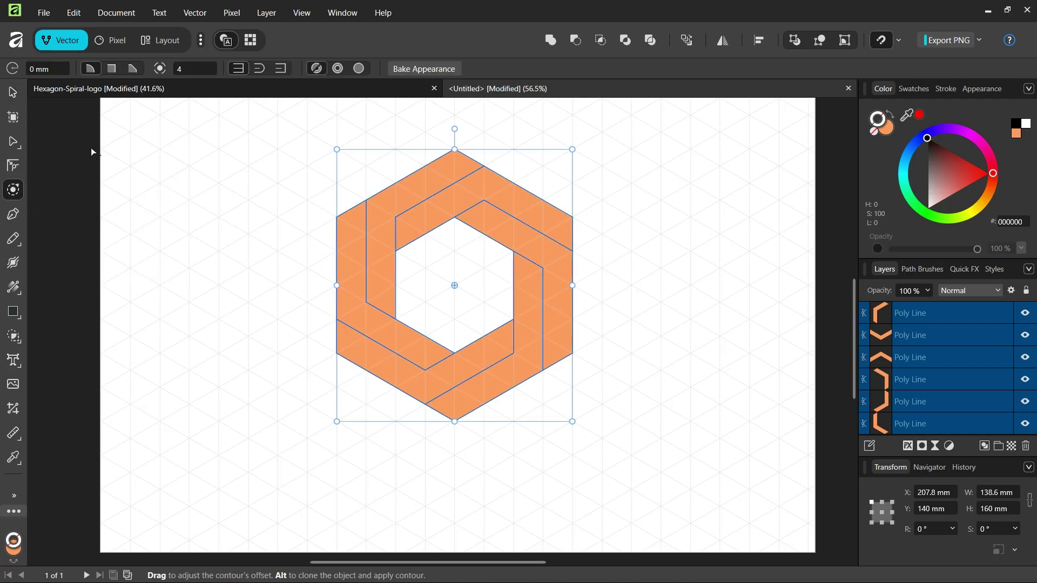
pyautogui.click(113, 69)
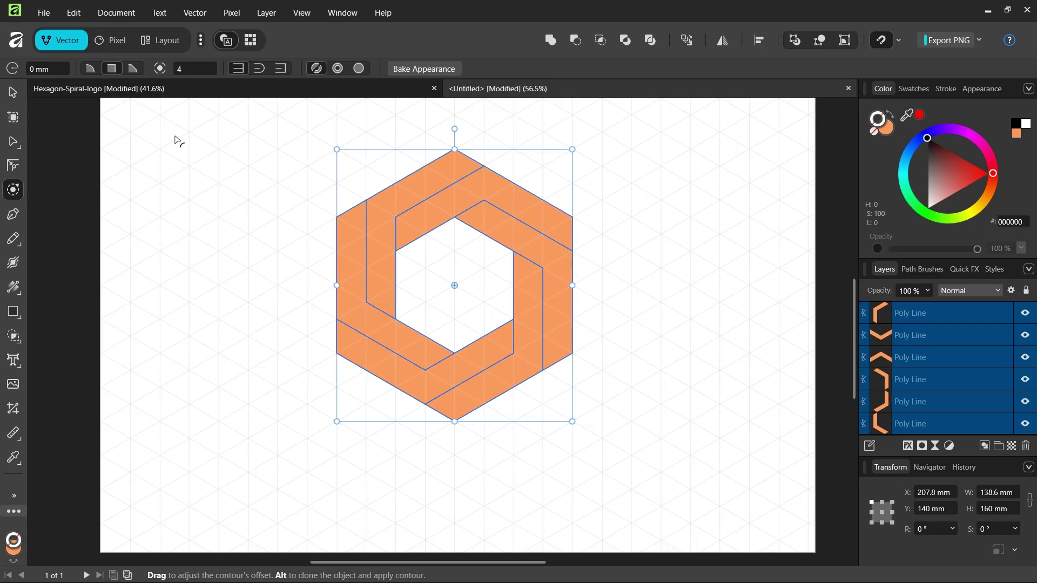
pyautogui.click(43, 68)
pyautogui.write('-')
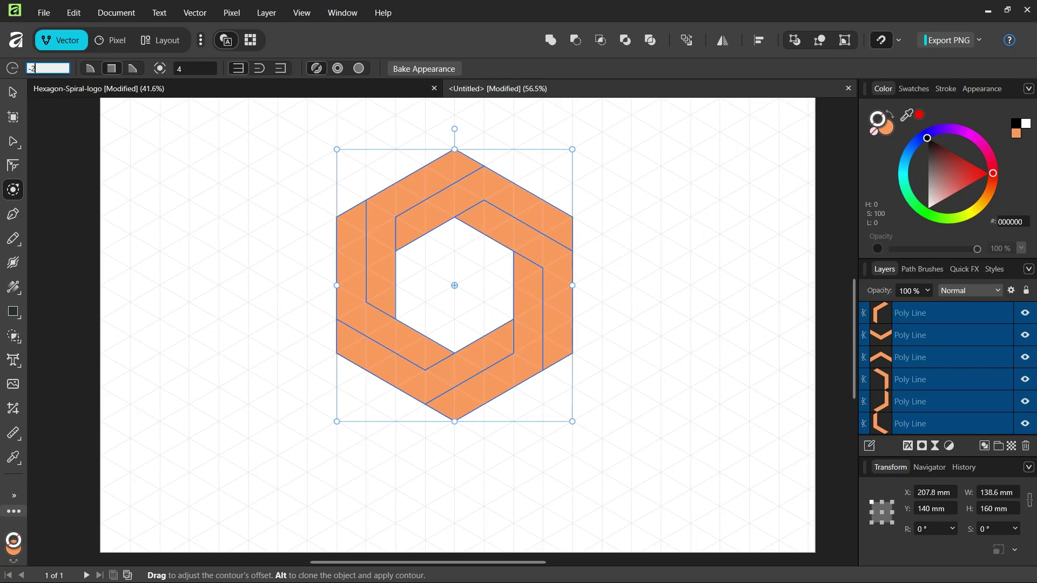
pyautogui.write('2')
pyautogui.press('Return')
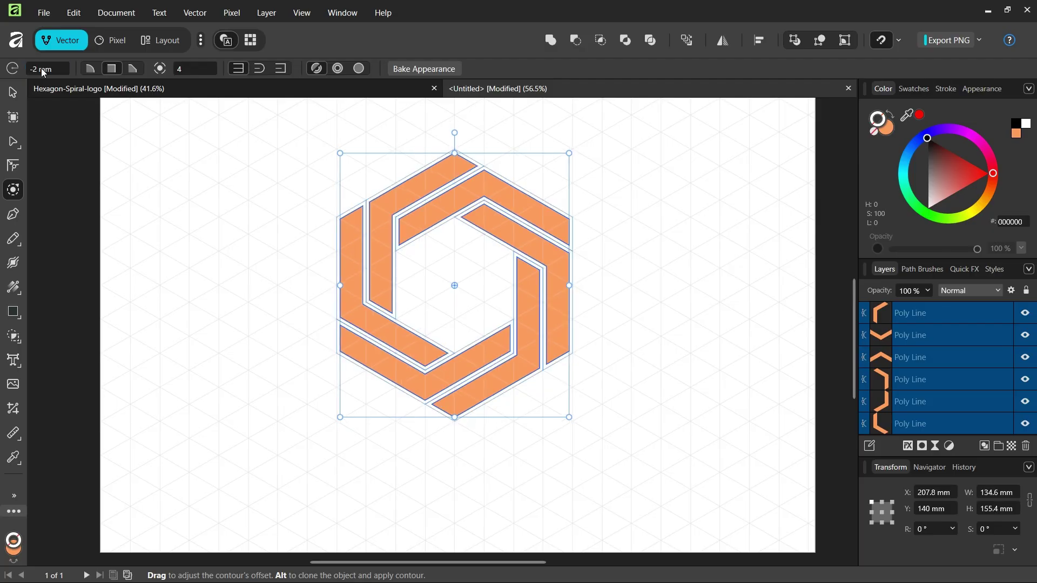
pyautogui.scroll(1, 427, 236)
pyautogui.scroll(1, 427, 236)
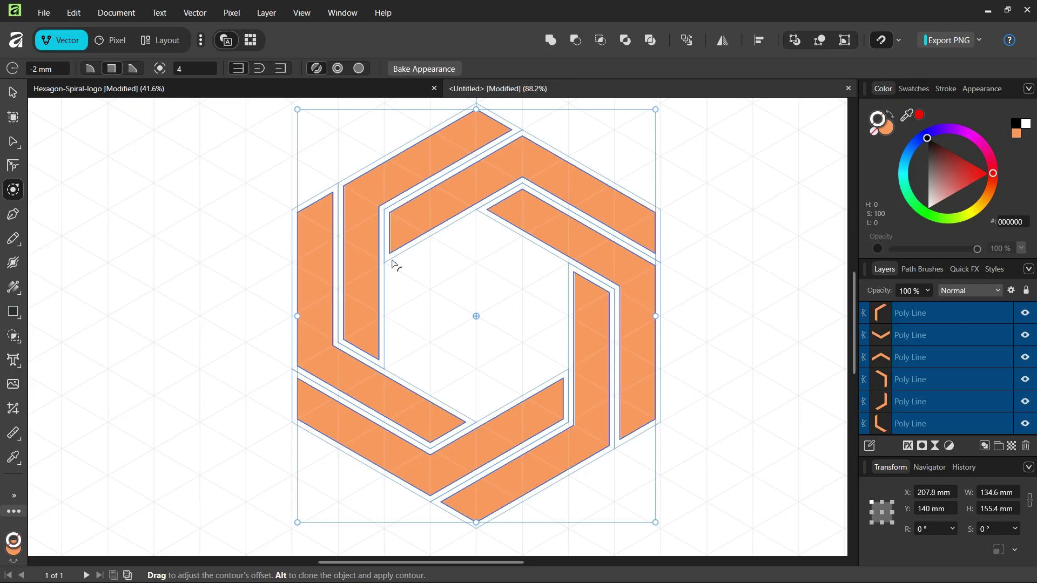
# - Recolour the six branches' fill from FF995F to dark orange E15A0C
pyautogui.click(888, 129)
pyautogui.click(977, 183)
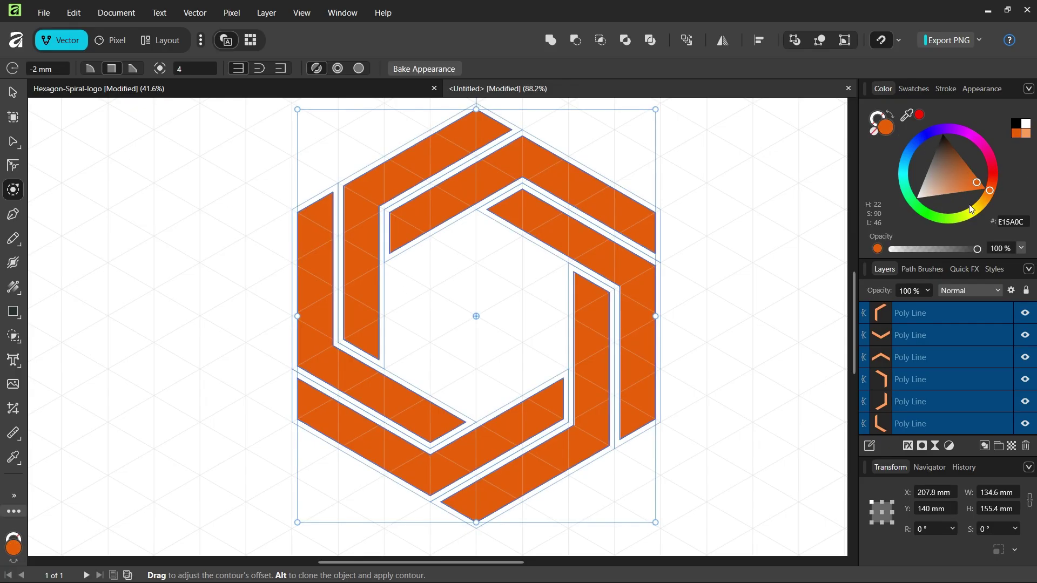
pyautogui.scroll(-2, 702, 301)
pyautogui.scroll(1, 702, 300)
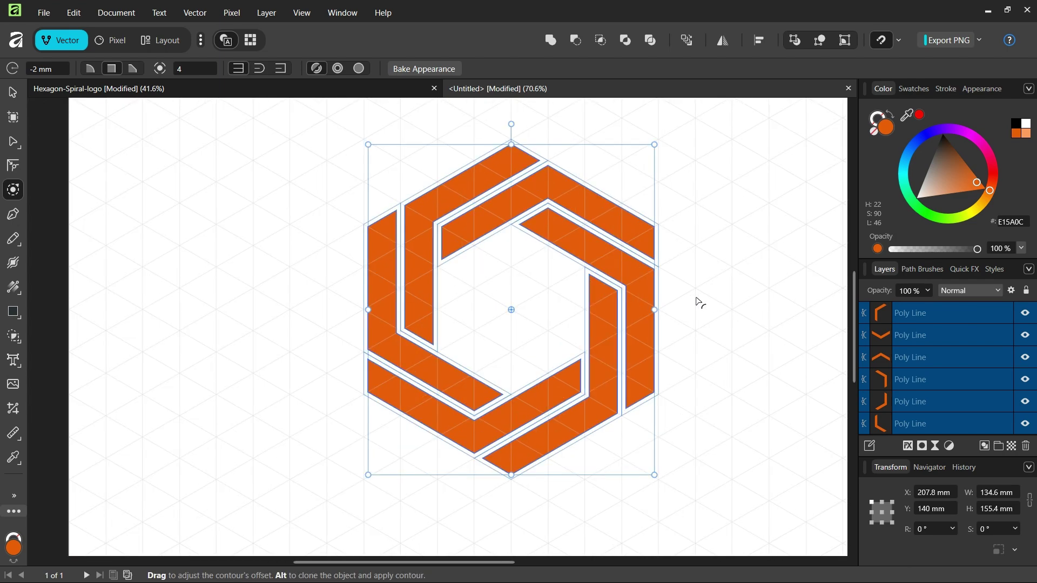